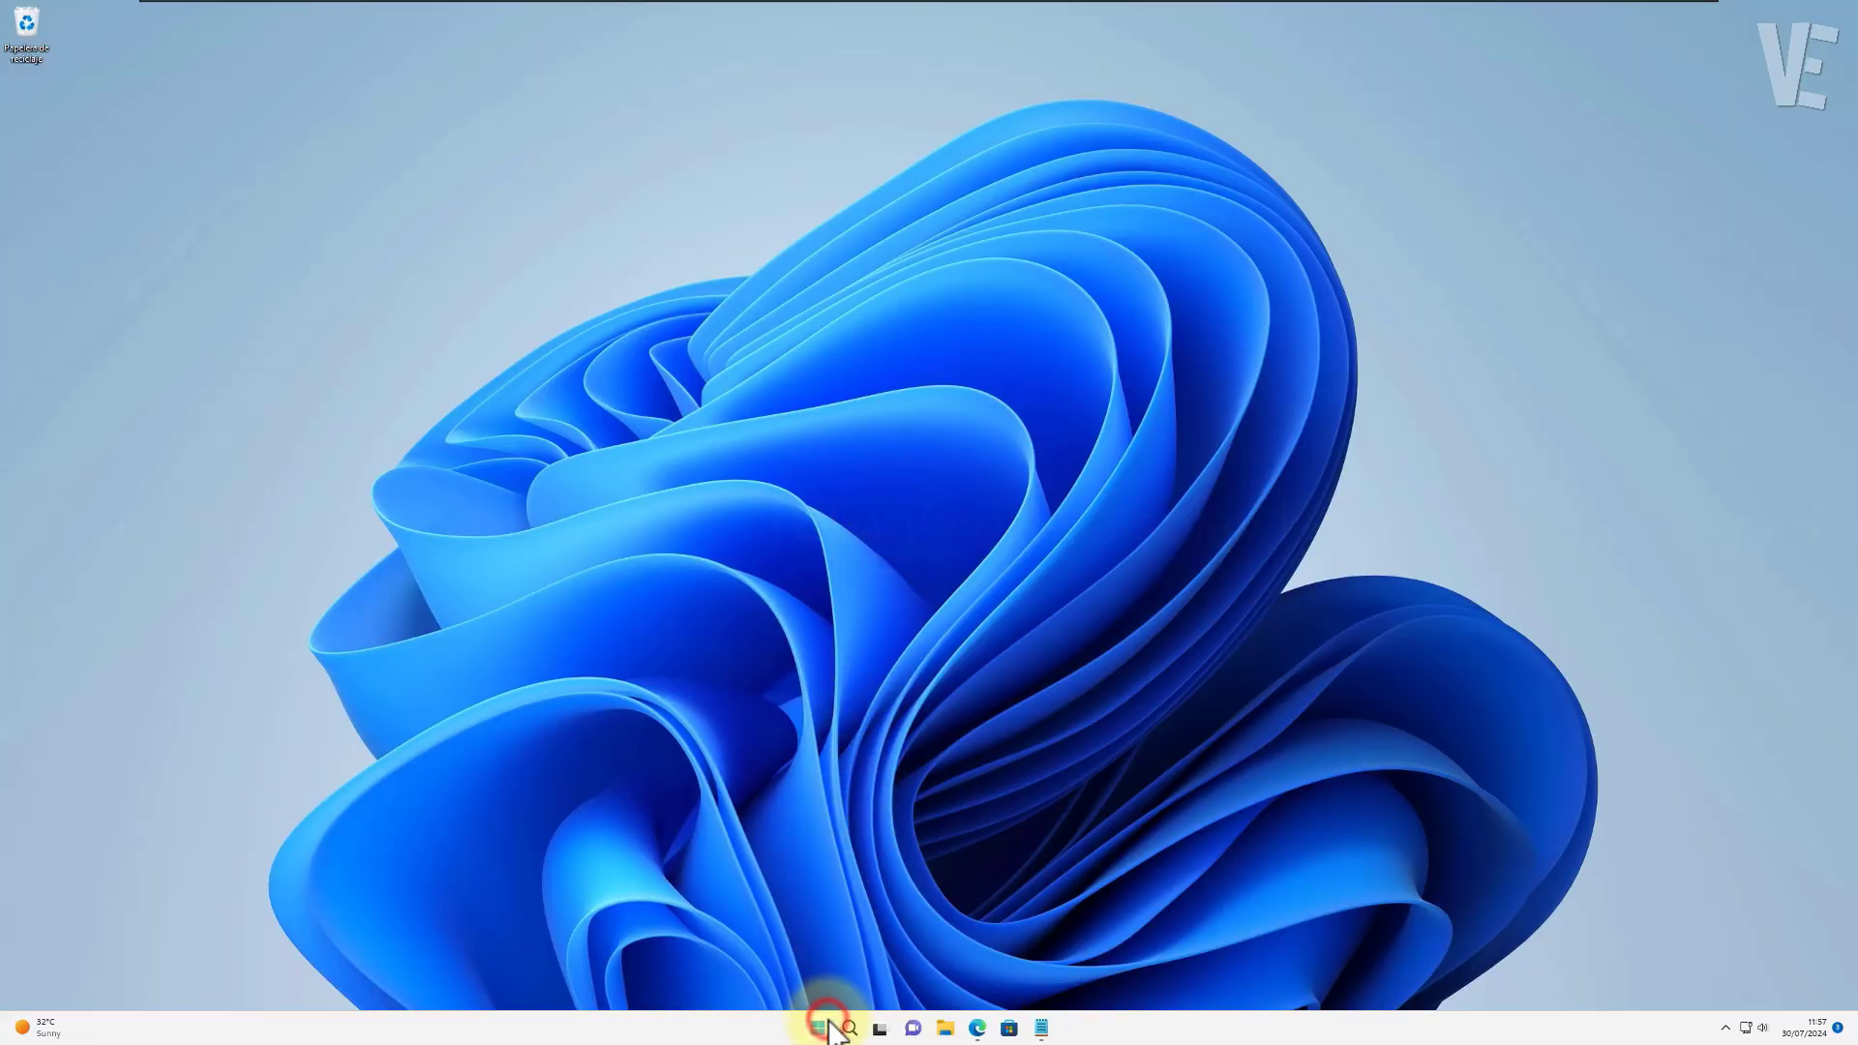
Find and launch the Registry Editor with regedit, allow it to make changes, and shrink and reposition its window on the desktop.
{"action": "left_click", "coordinate": [821, 1027]}
{"action": "left_click", "coordinate": [839, 520]}
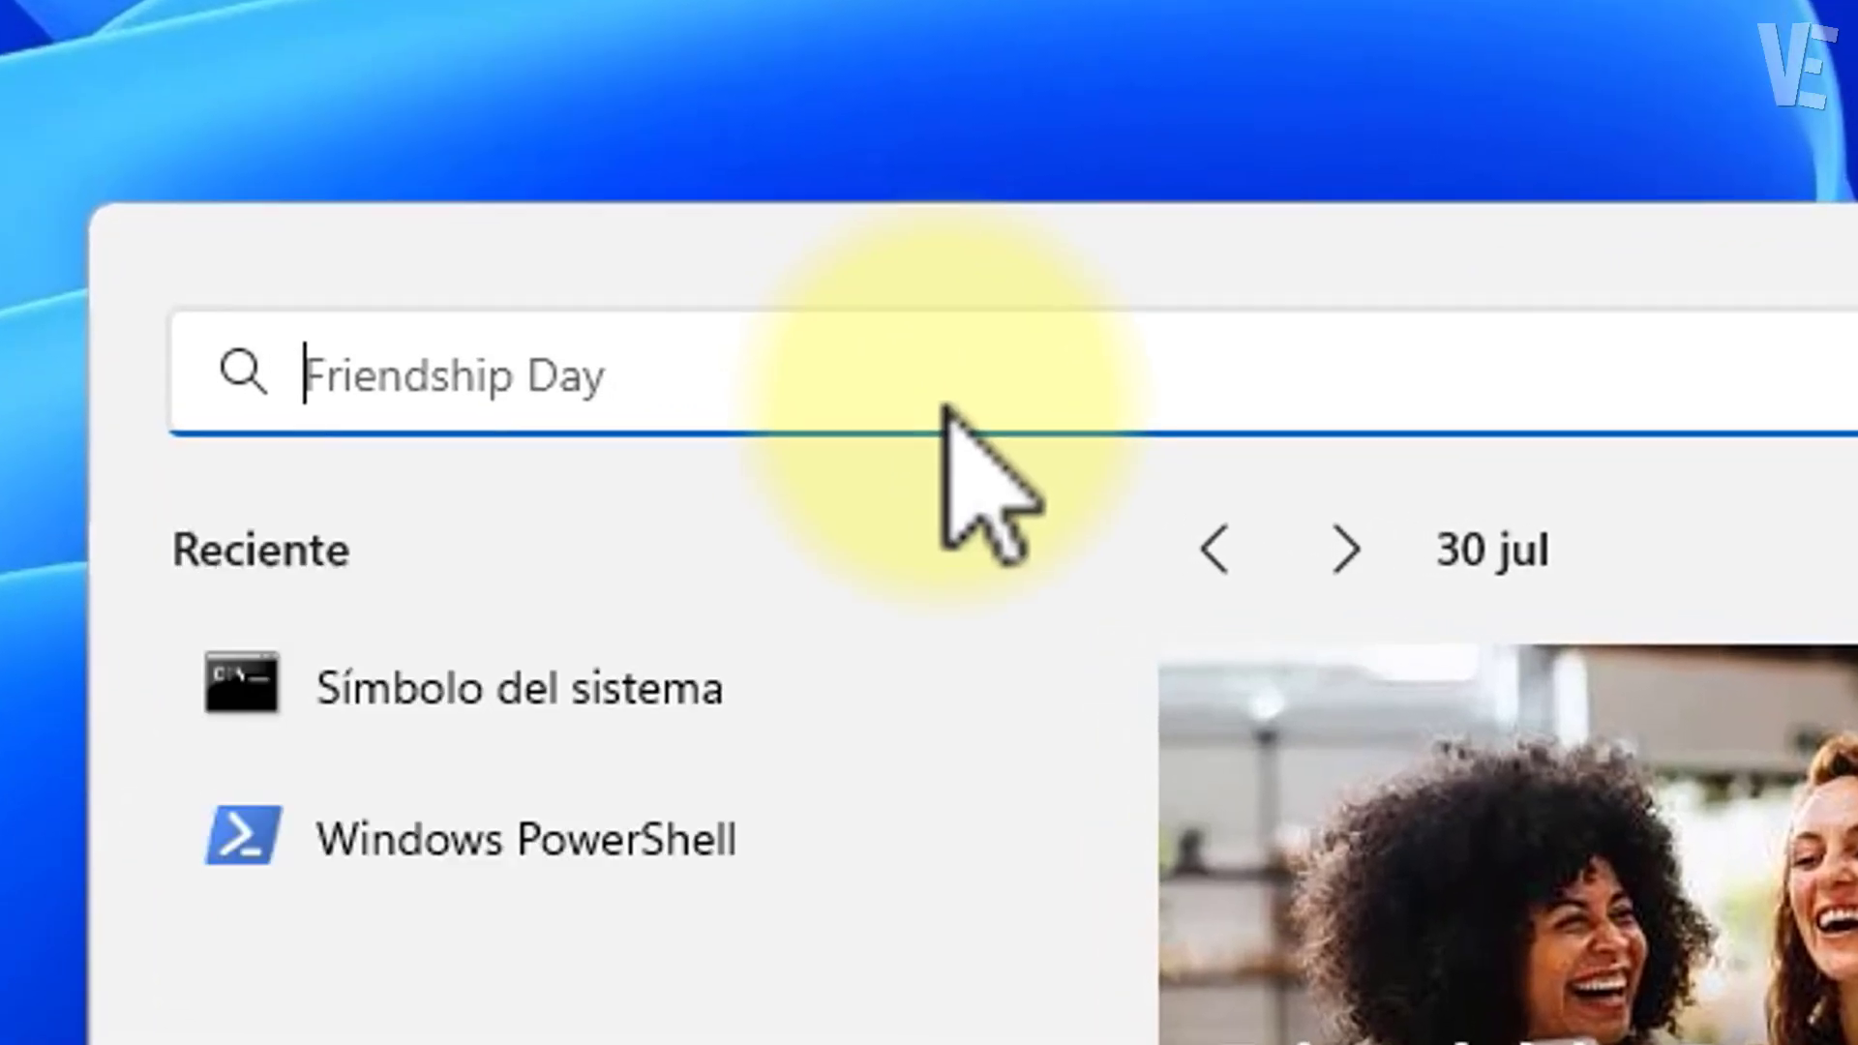
{"action": "type", "text": "regedit"}
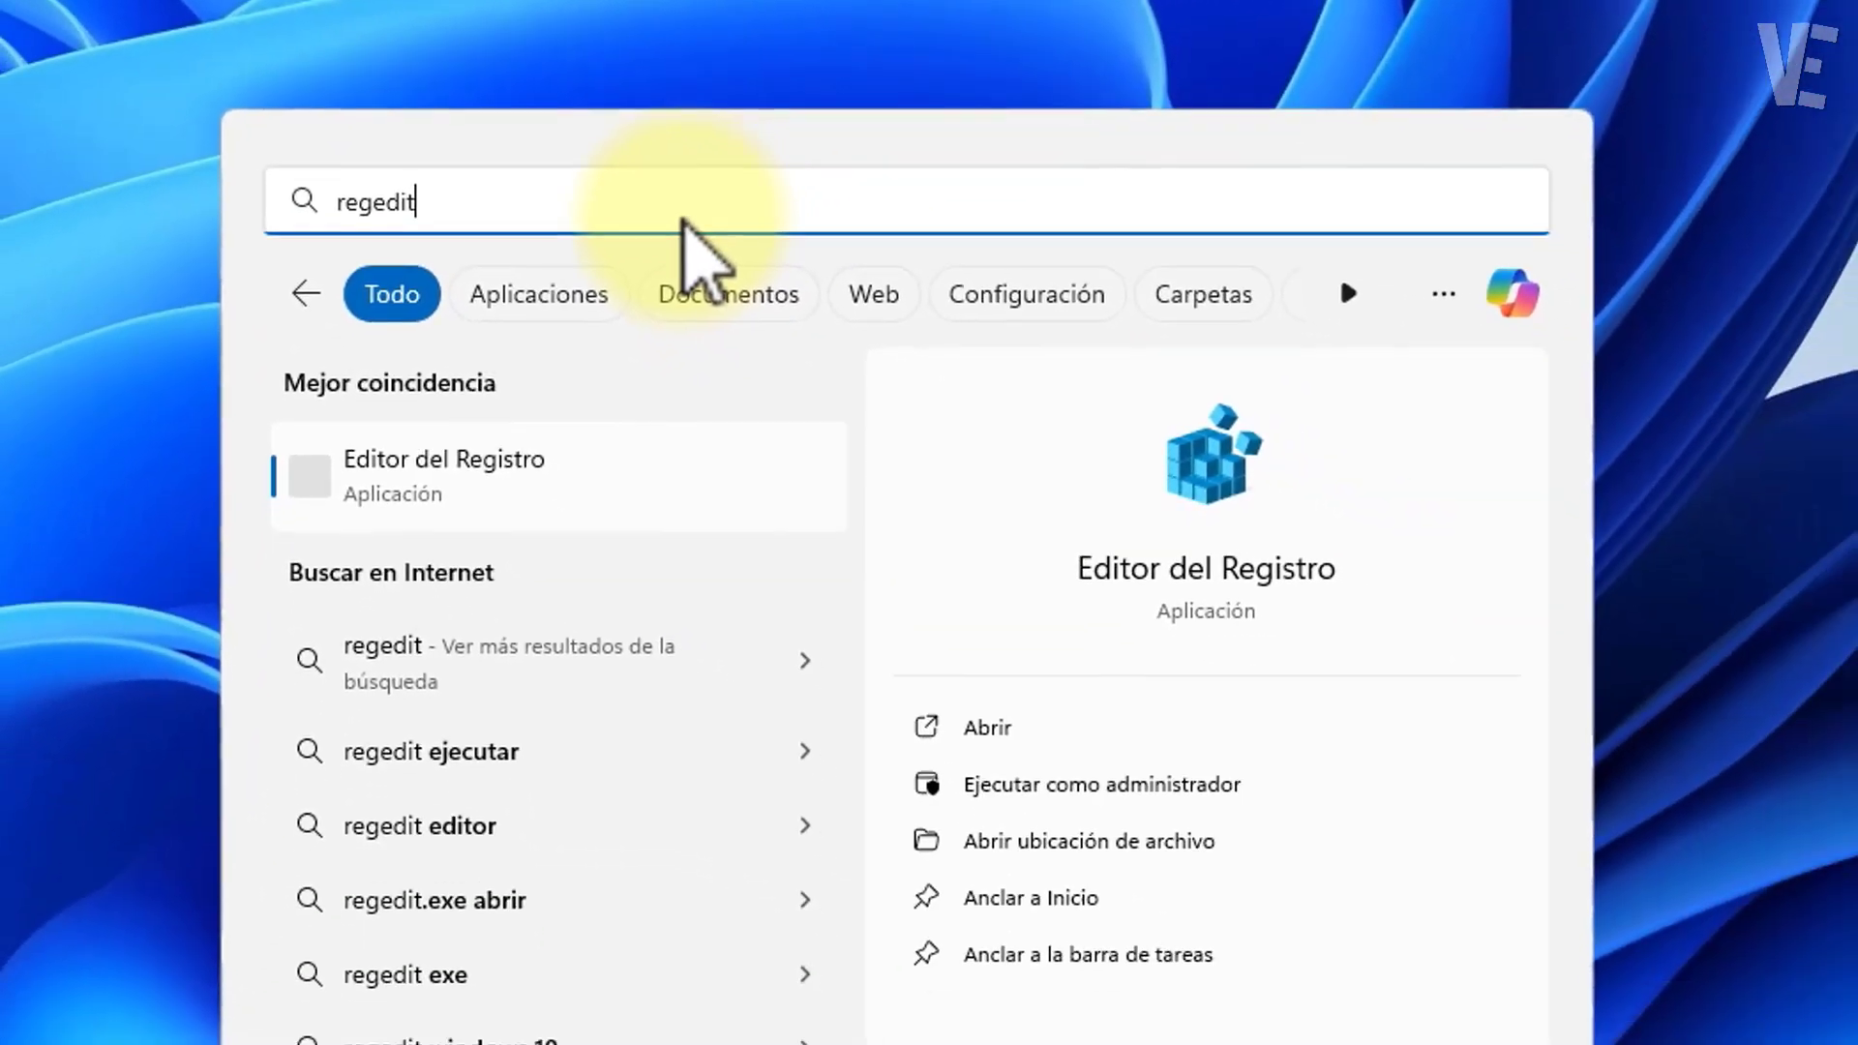
{"action": "left_click", "coordinate": [1104, 799]}
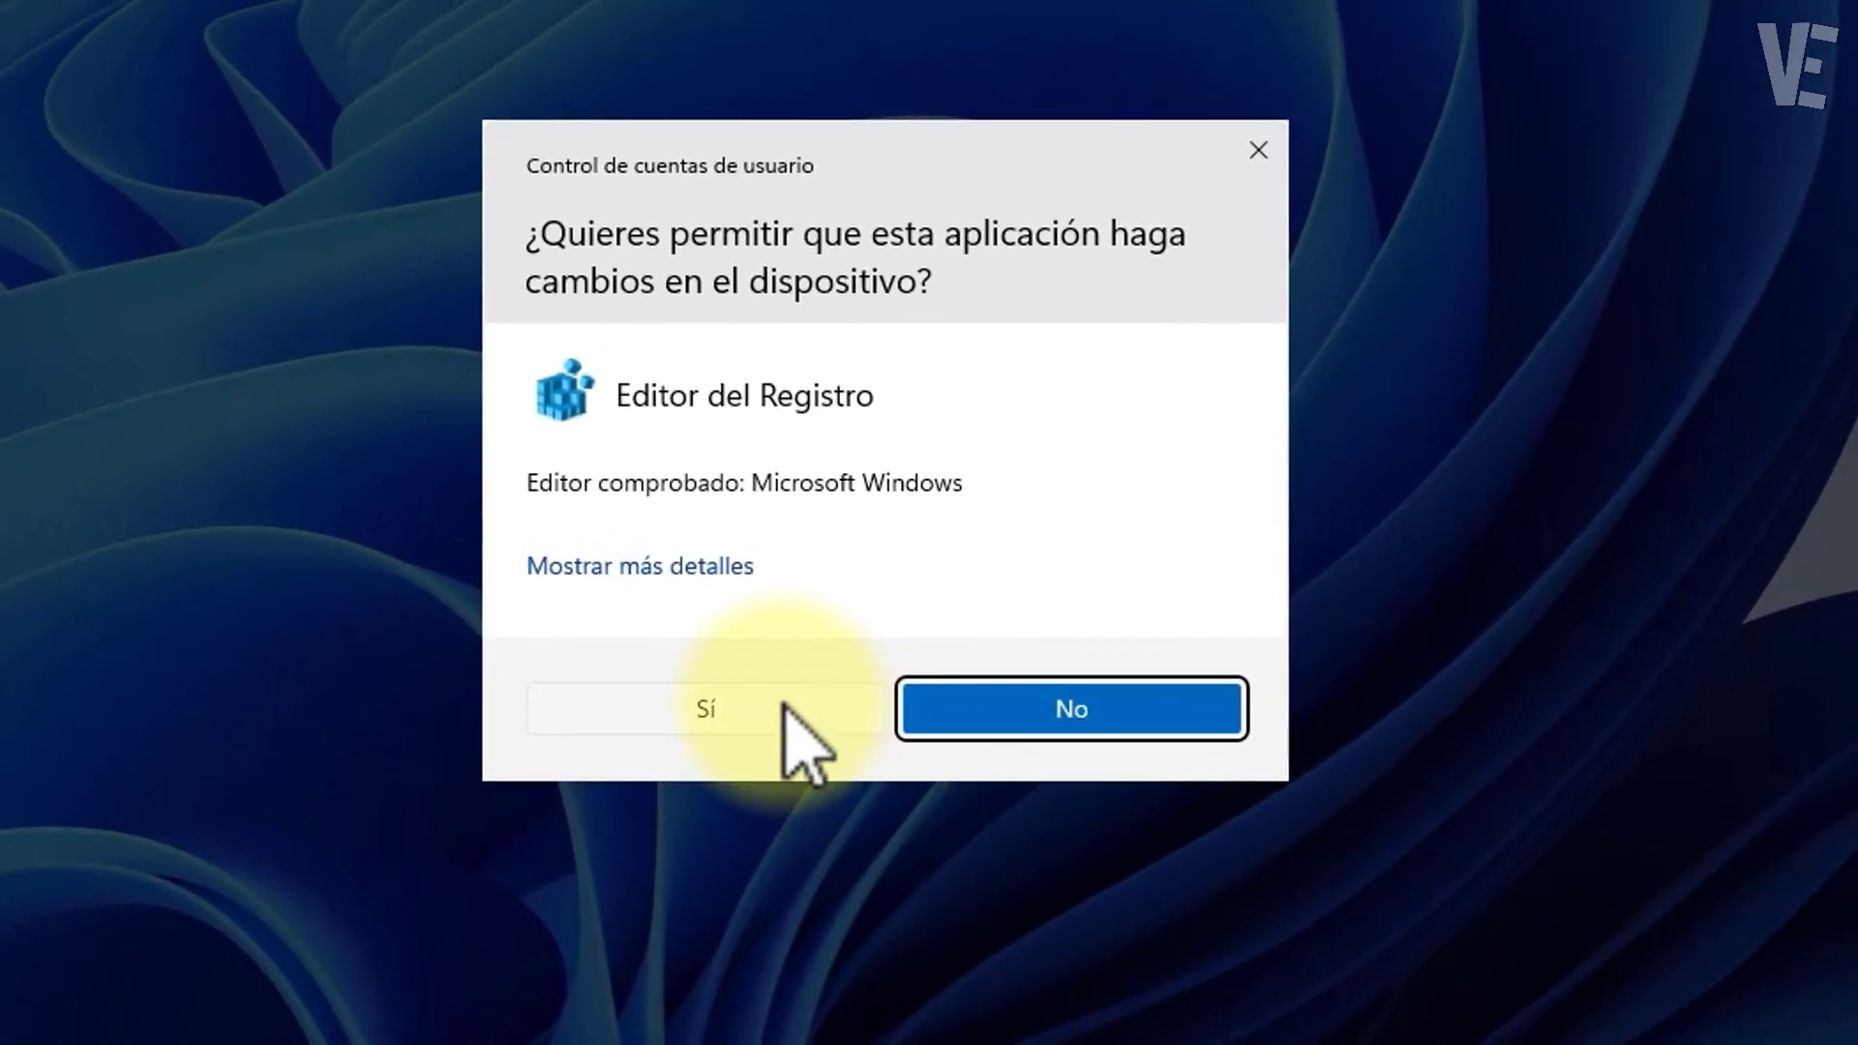
{"action": "left_click", "coordinate": [786, 708]}
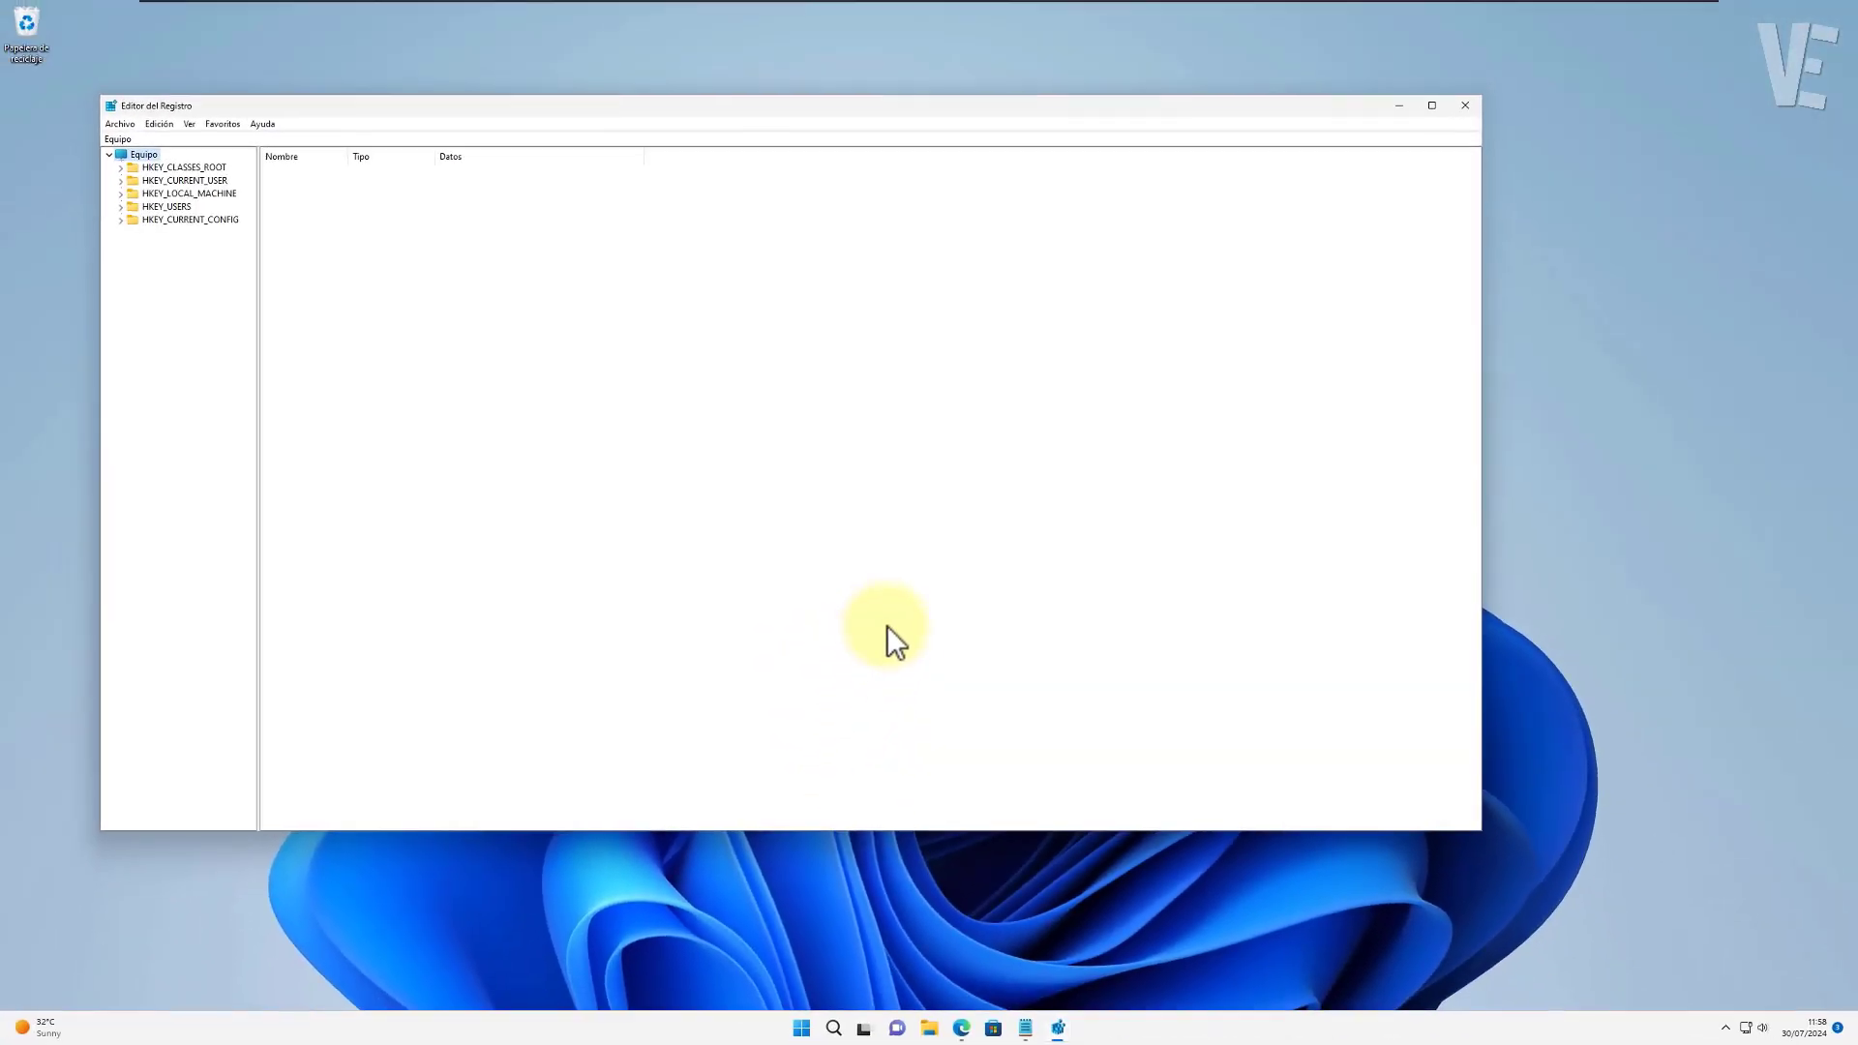
{"action": "left_click_drag", "start_coordinate": [1481, 832], "coordinate": [780, 509]}
{"action": "left_click_drag", "start_coordinate": [616, 116], "coordinate": [1133, 397]}
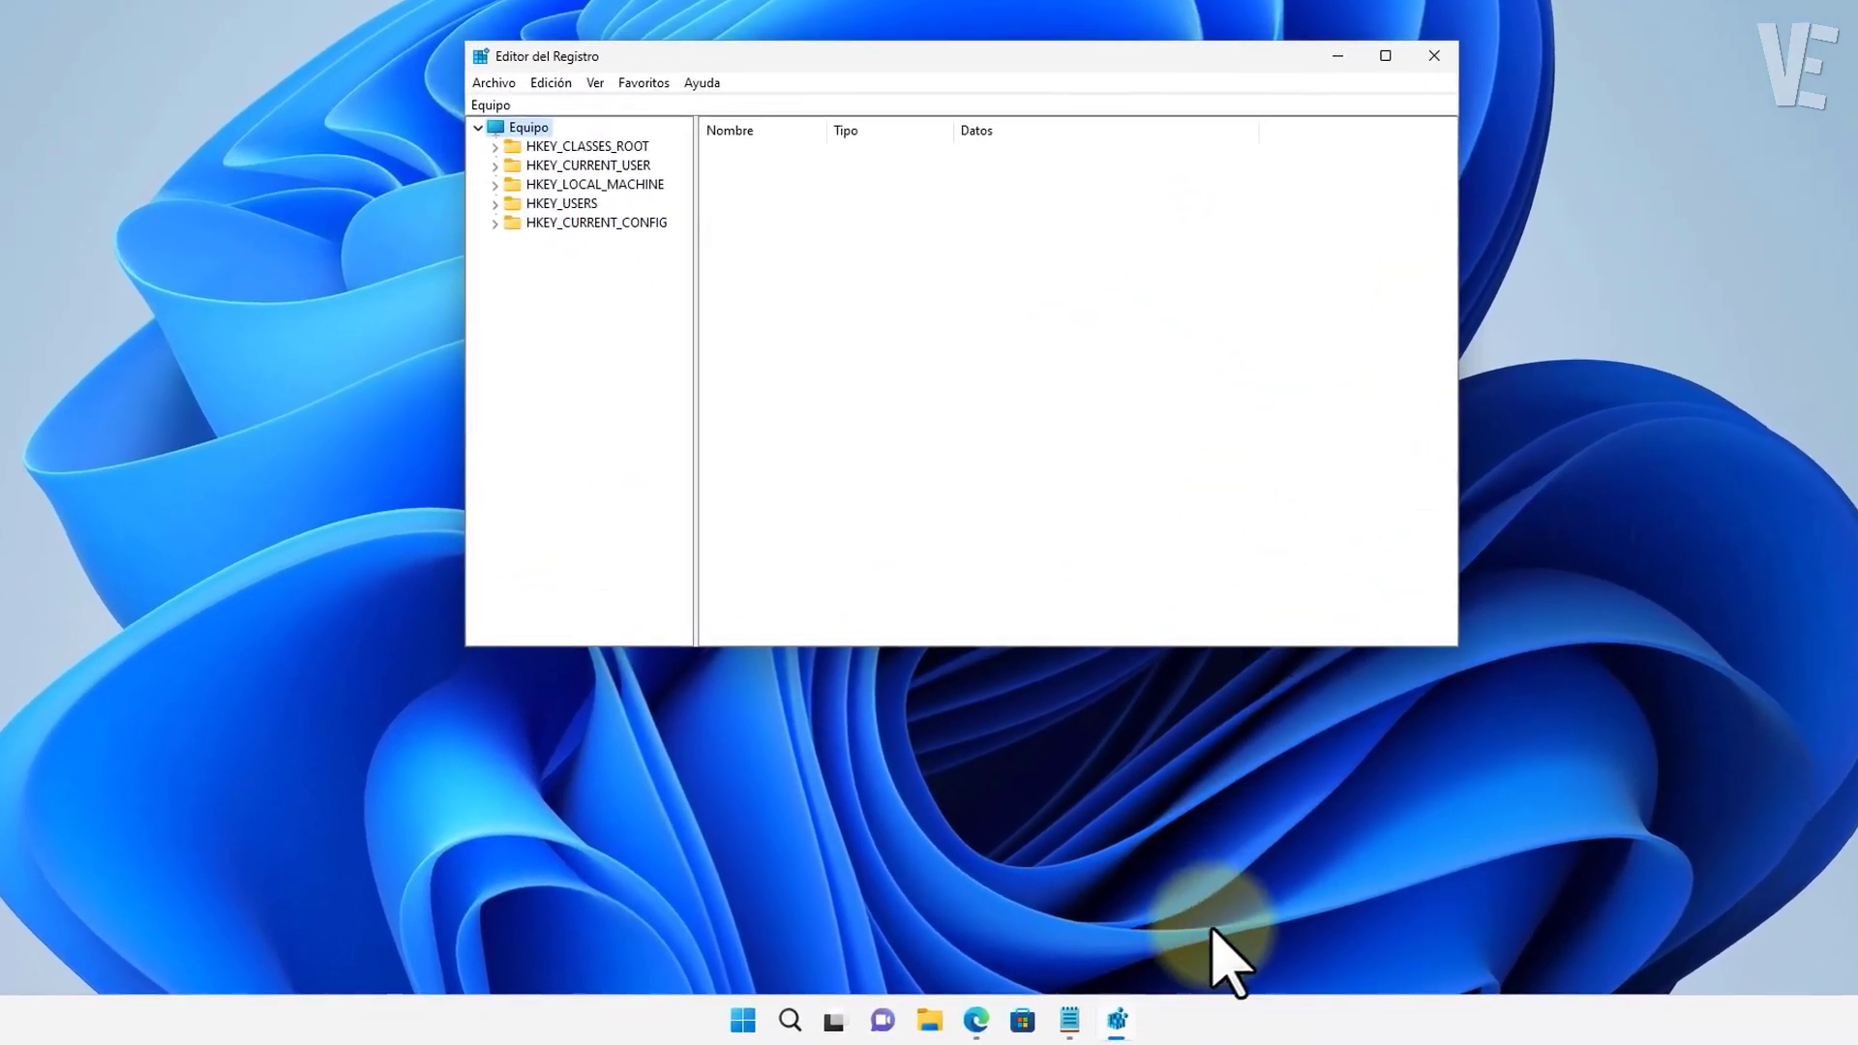
In Notepad, copy the registry path HKEY_LOCAL_MACHINE\SYSTEM\CurrentControlSet\Control\Nls\Language from cmds.txt.
{"action": "left_click", "coordinate": [1049, 1024]}
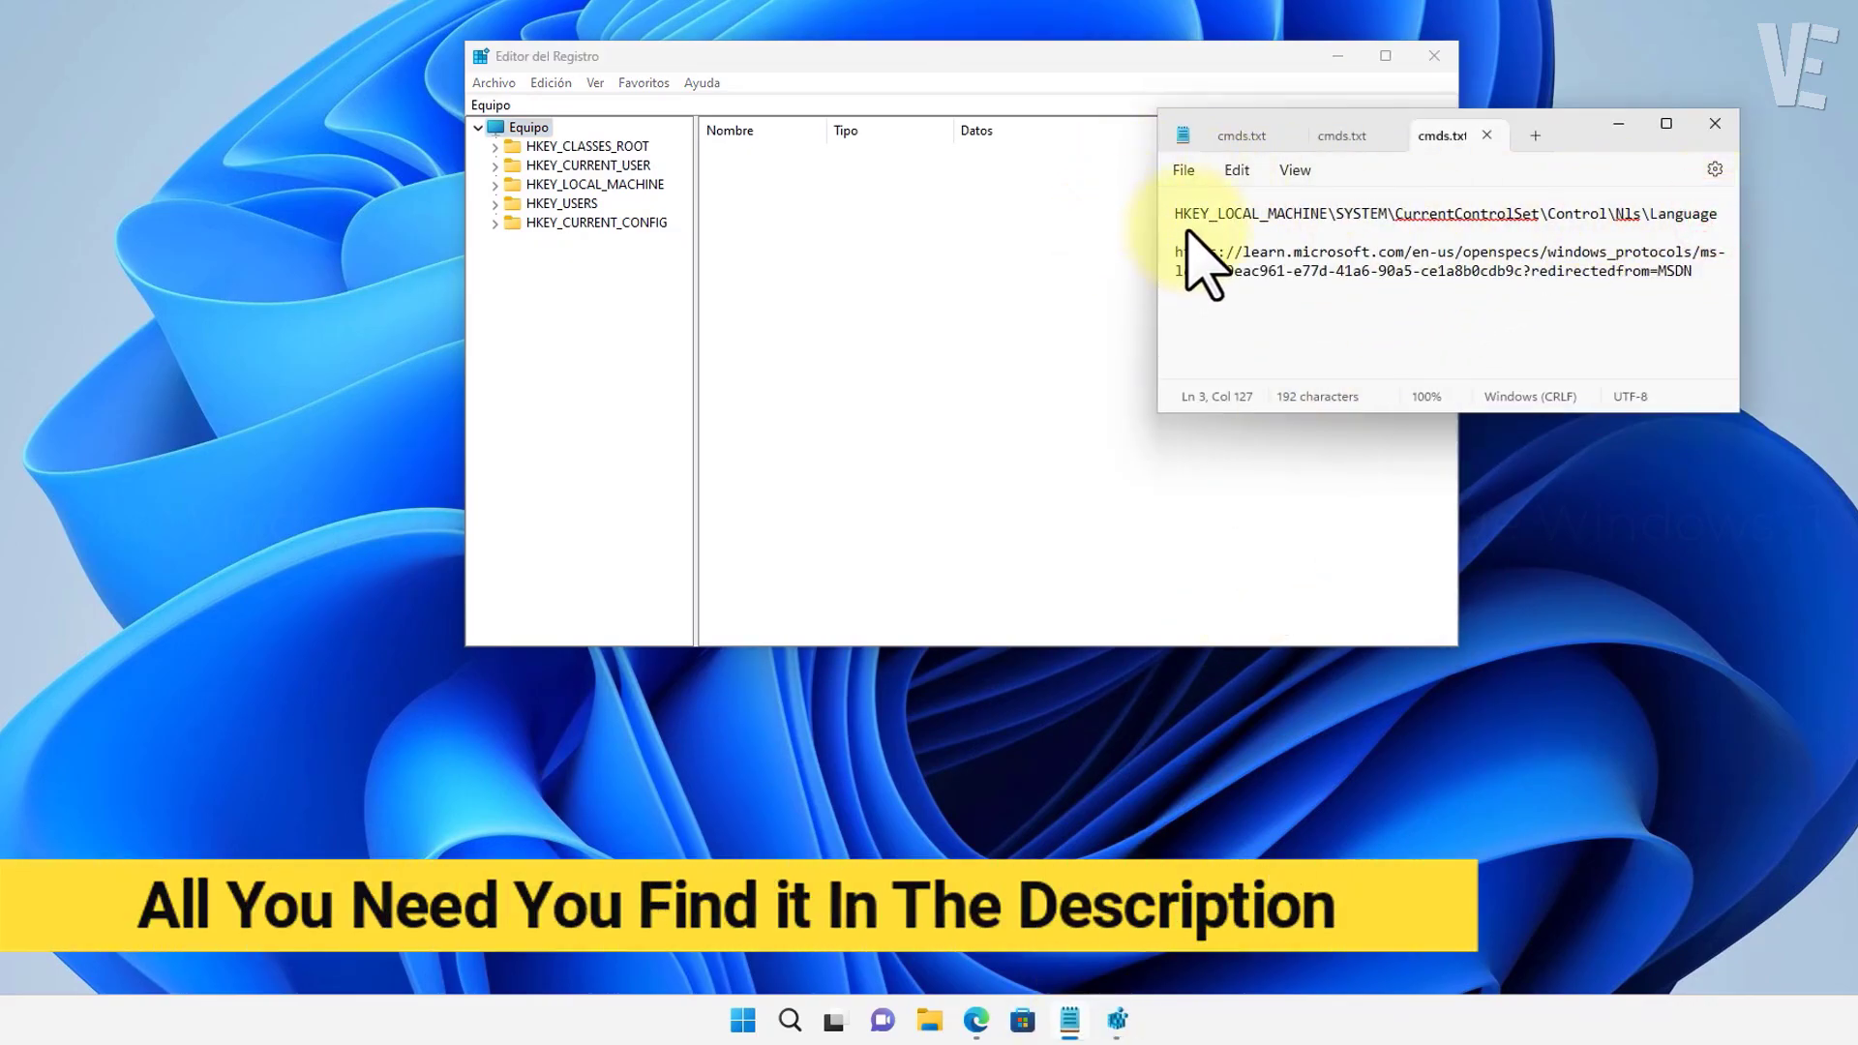
{"action": "left_click", "coordinate": [1716, 215]}
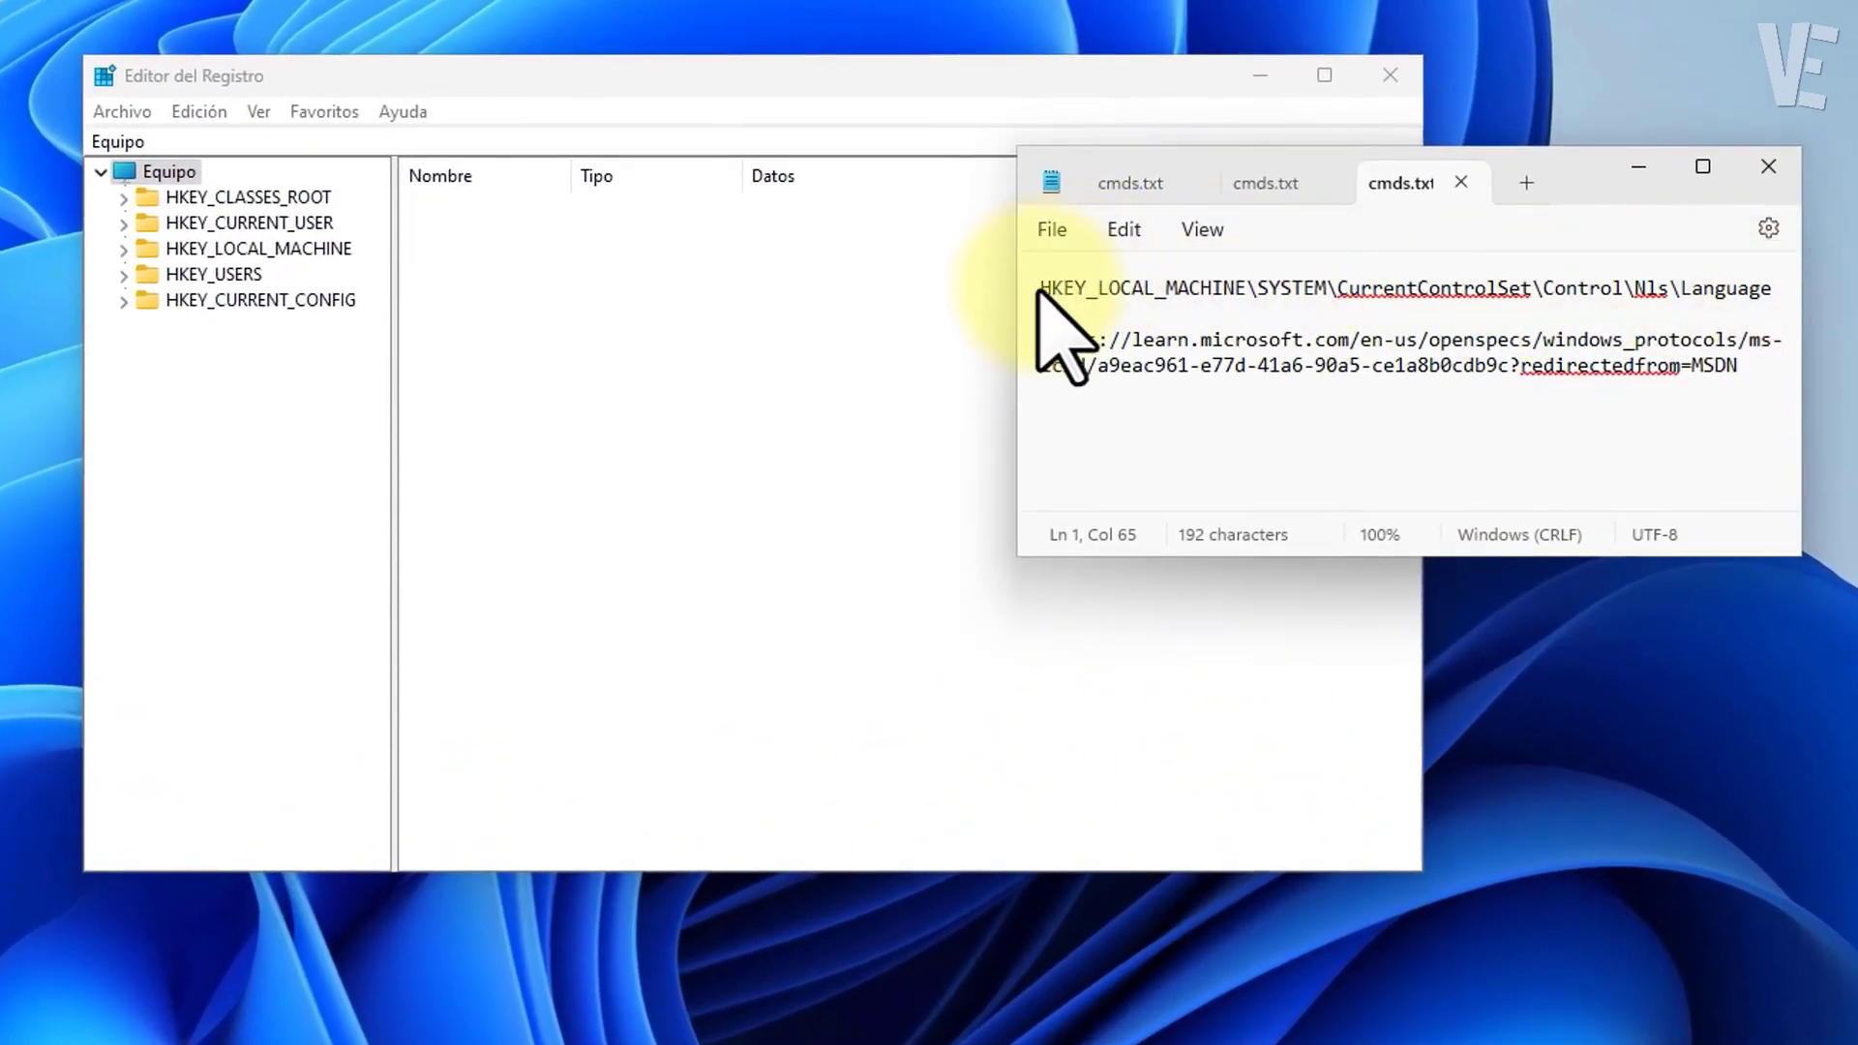
{"action": "triple_click", "coordinate": [1040, 288]}
{"action": "right_click", "coordinate": [1065, 288]}
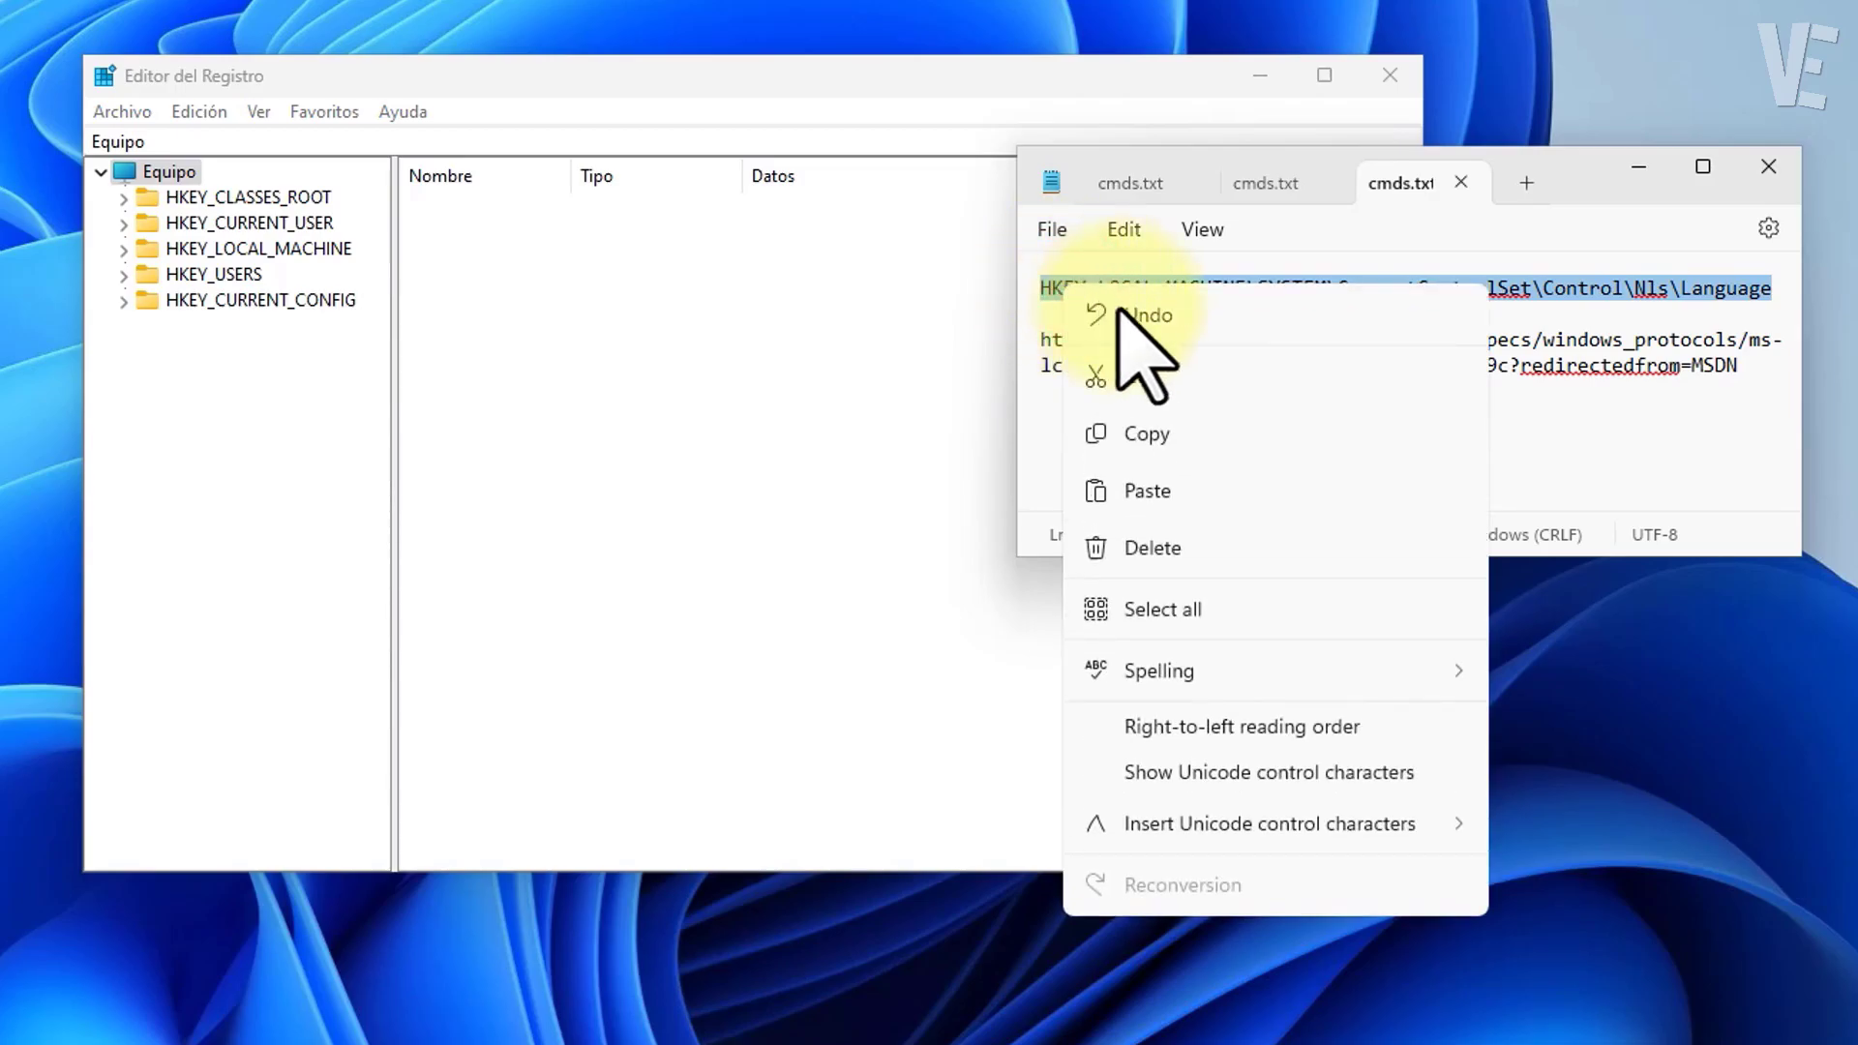
{"action": "left_click", "coordinate": [1165, 435]}
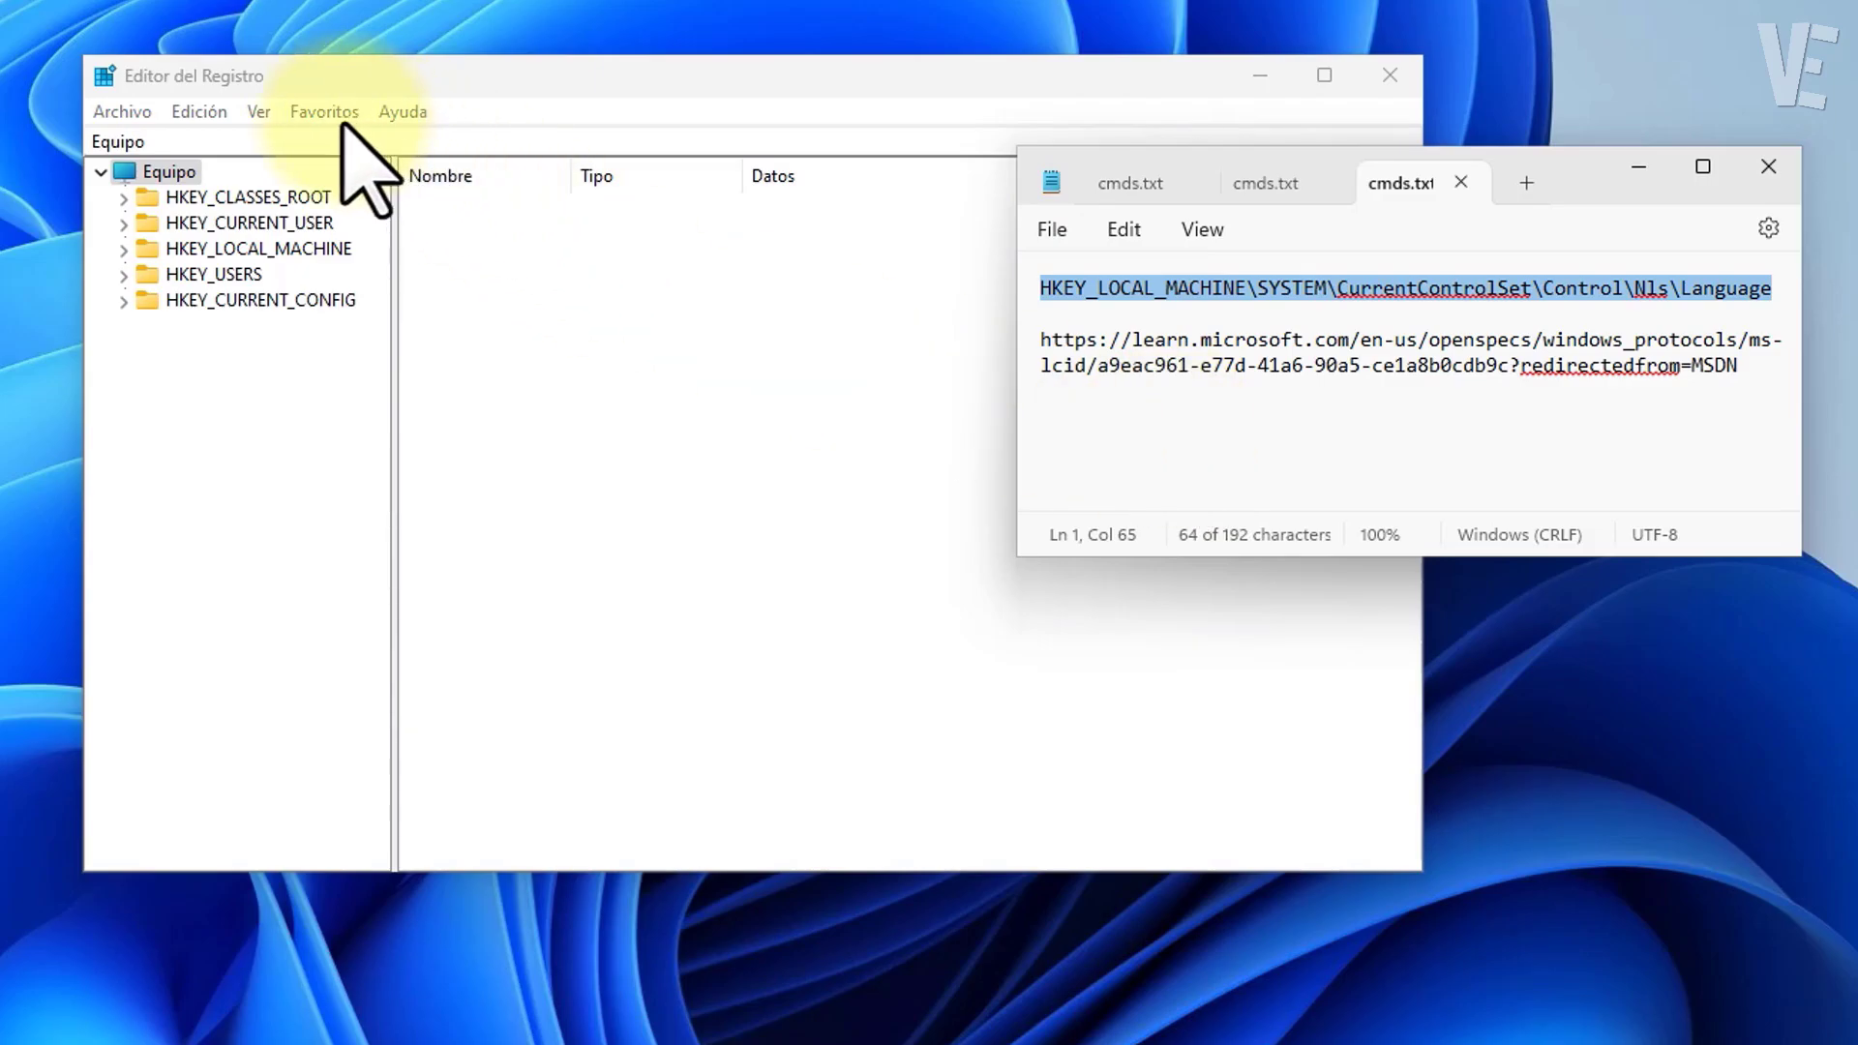
In the Registry Editor, go to the copied path HKEY_LOCAL_MACHINE\SYSTEM\CurrentControlSet\Control\Nls\Language and select the Language key.
{"action": "left_click", "coordinate": [232, 141]}
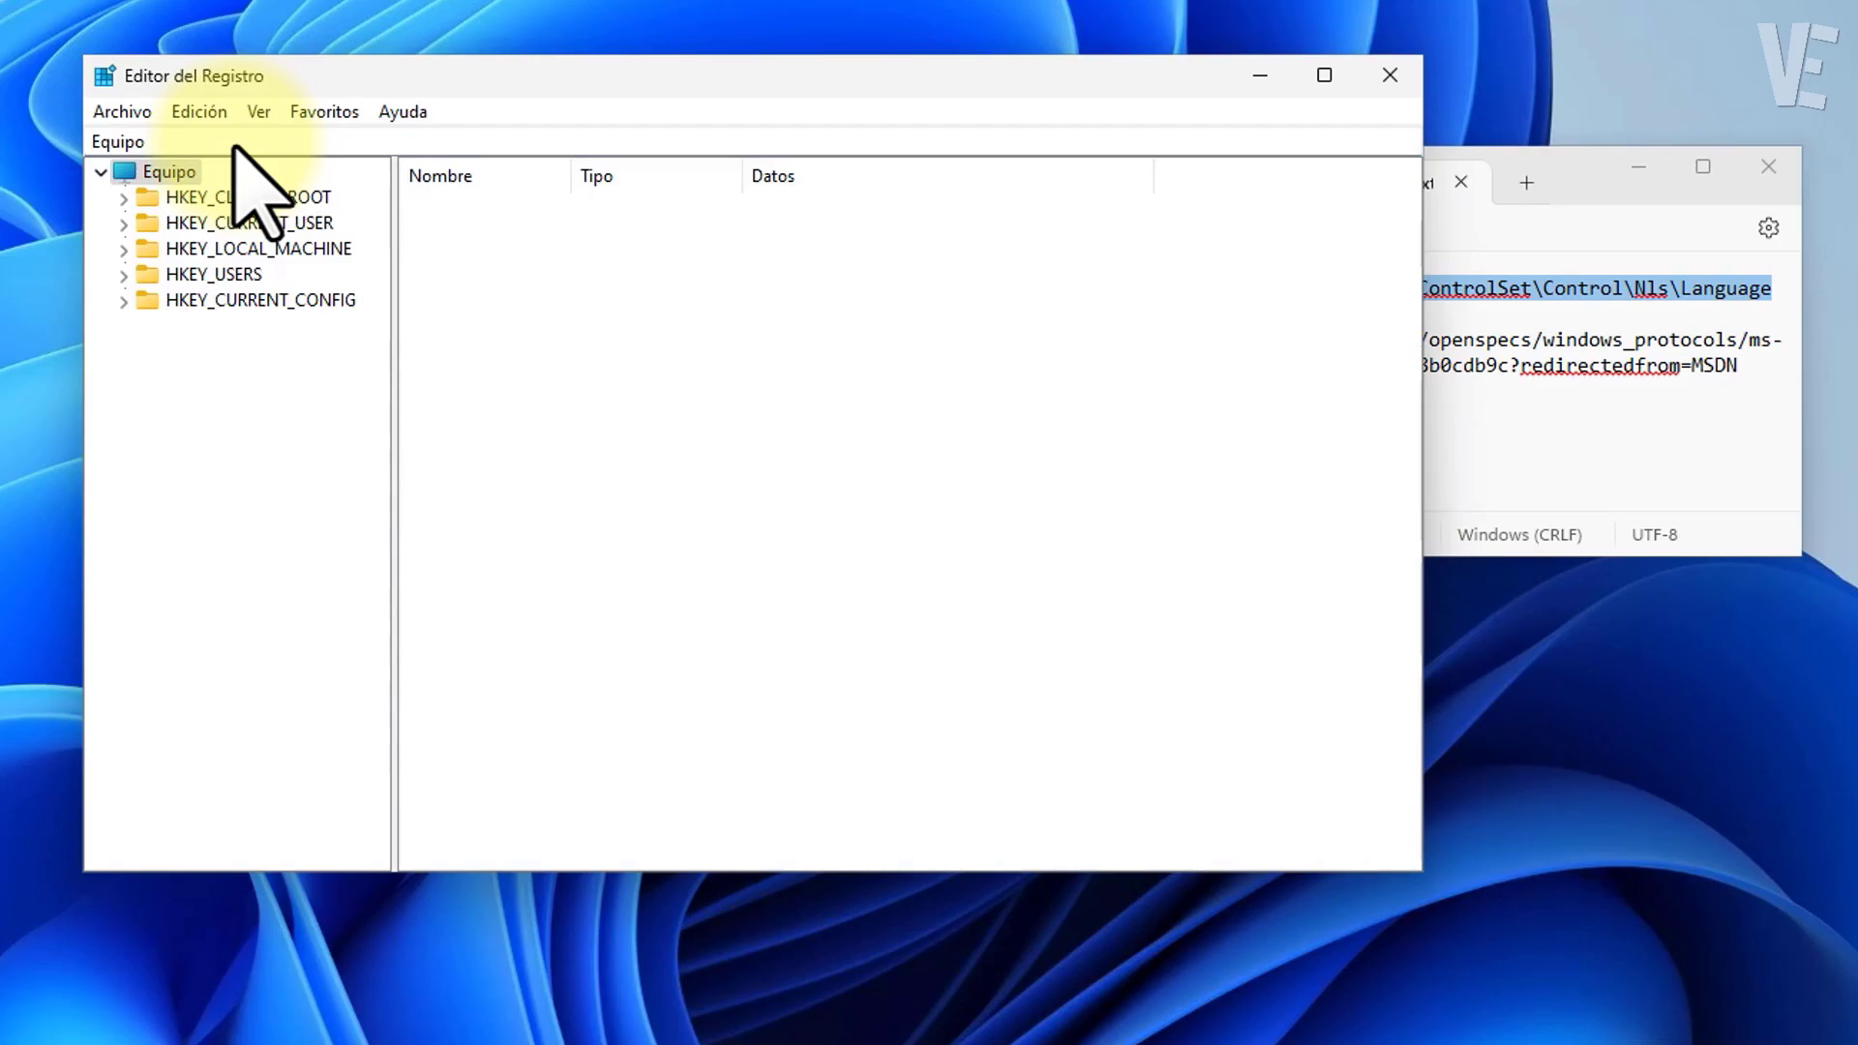
{"action": "left_click", "coordinate": [232, 142]}
{"action": "right_click", "coordinate": [135, 155]}
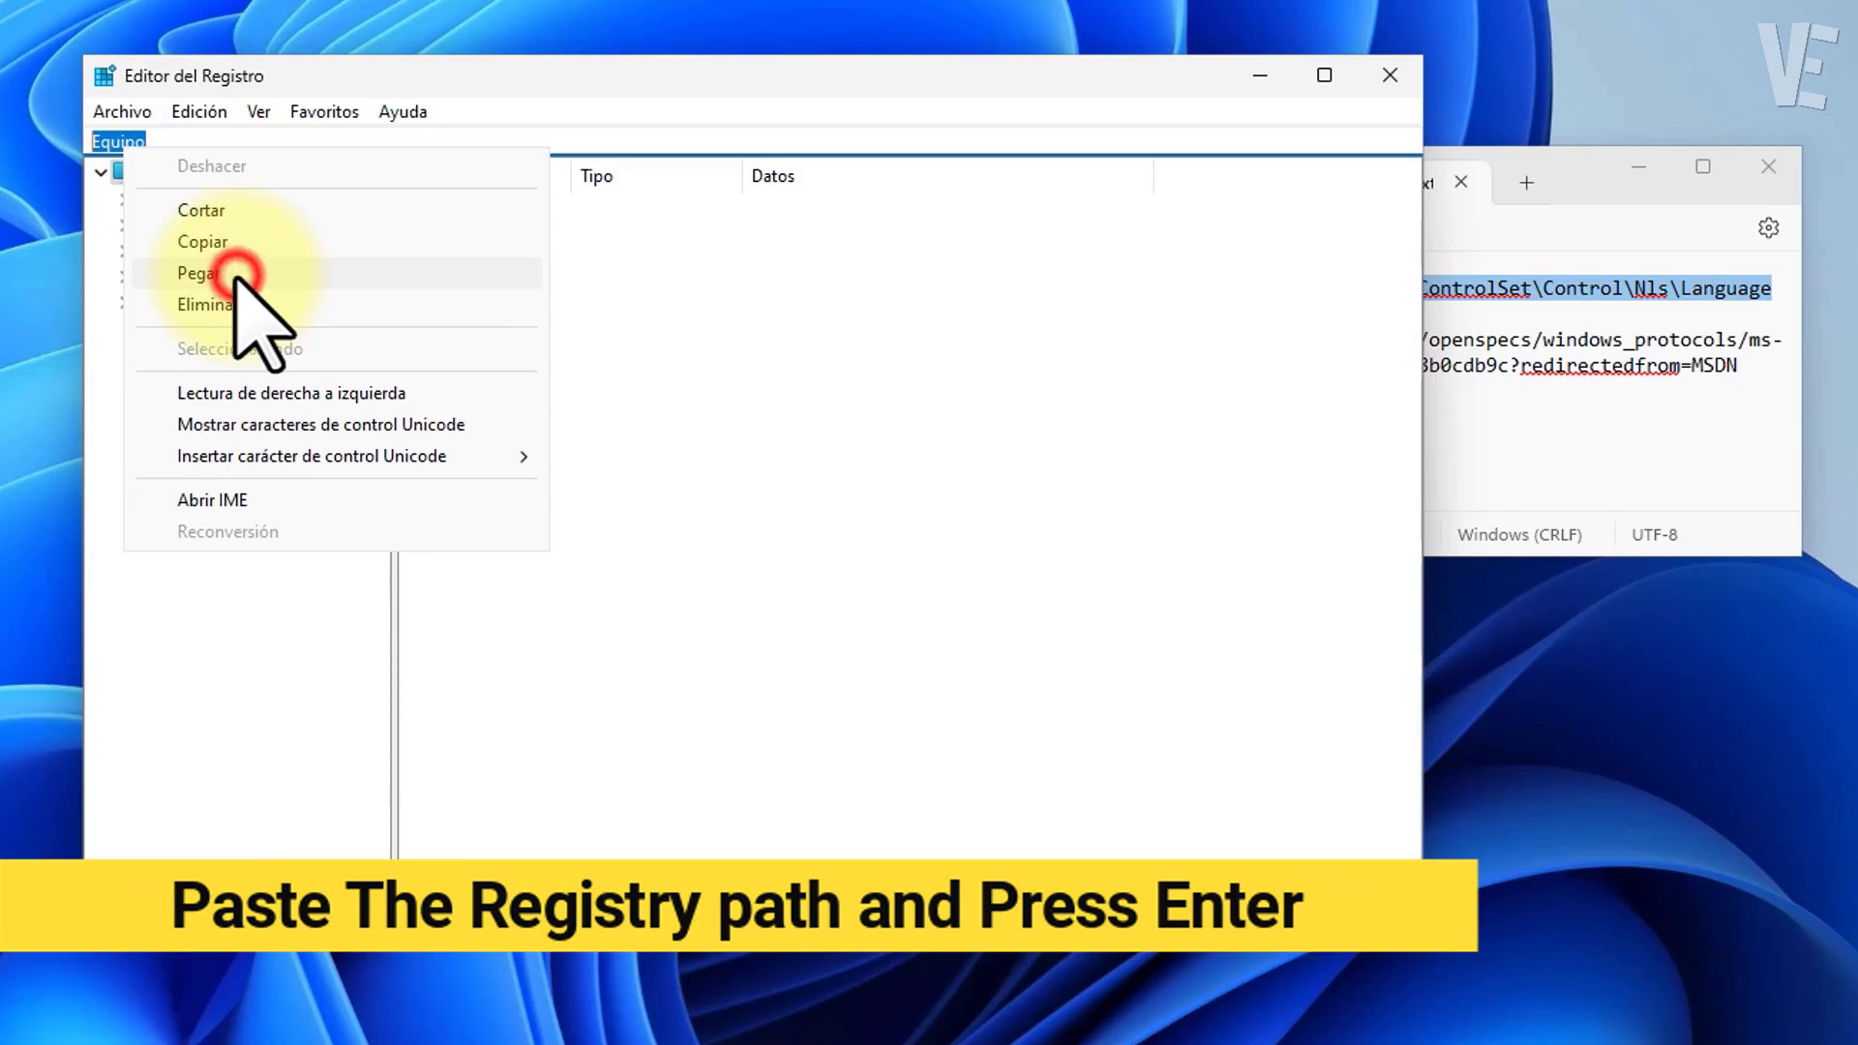
{"action": "left_click", "coordinate": [235, 276]}
{"action": "key", "text": "Return"}
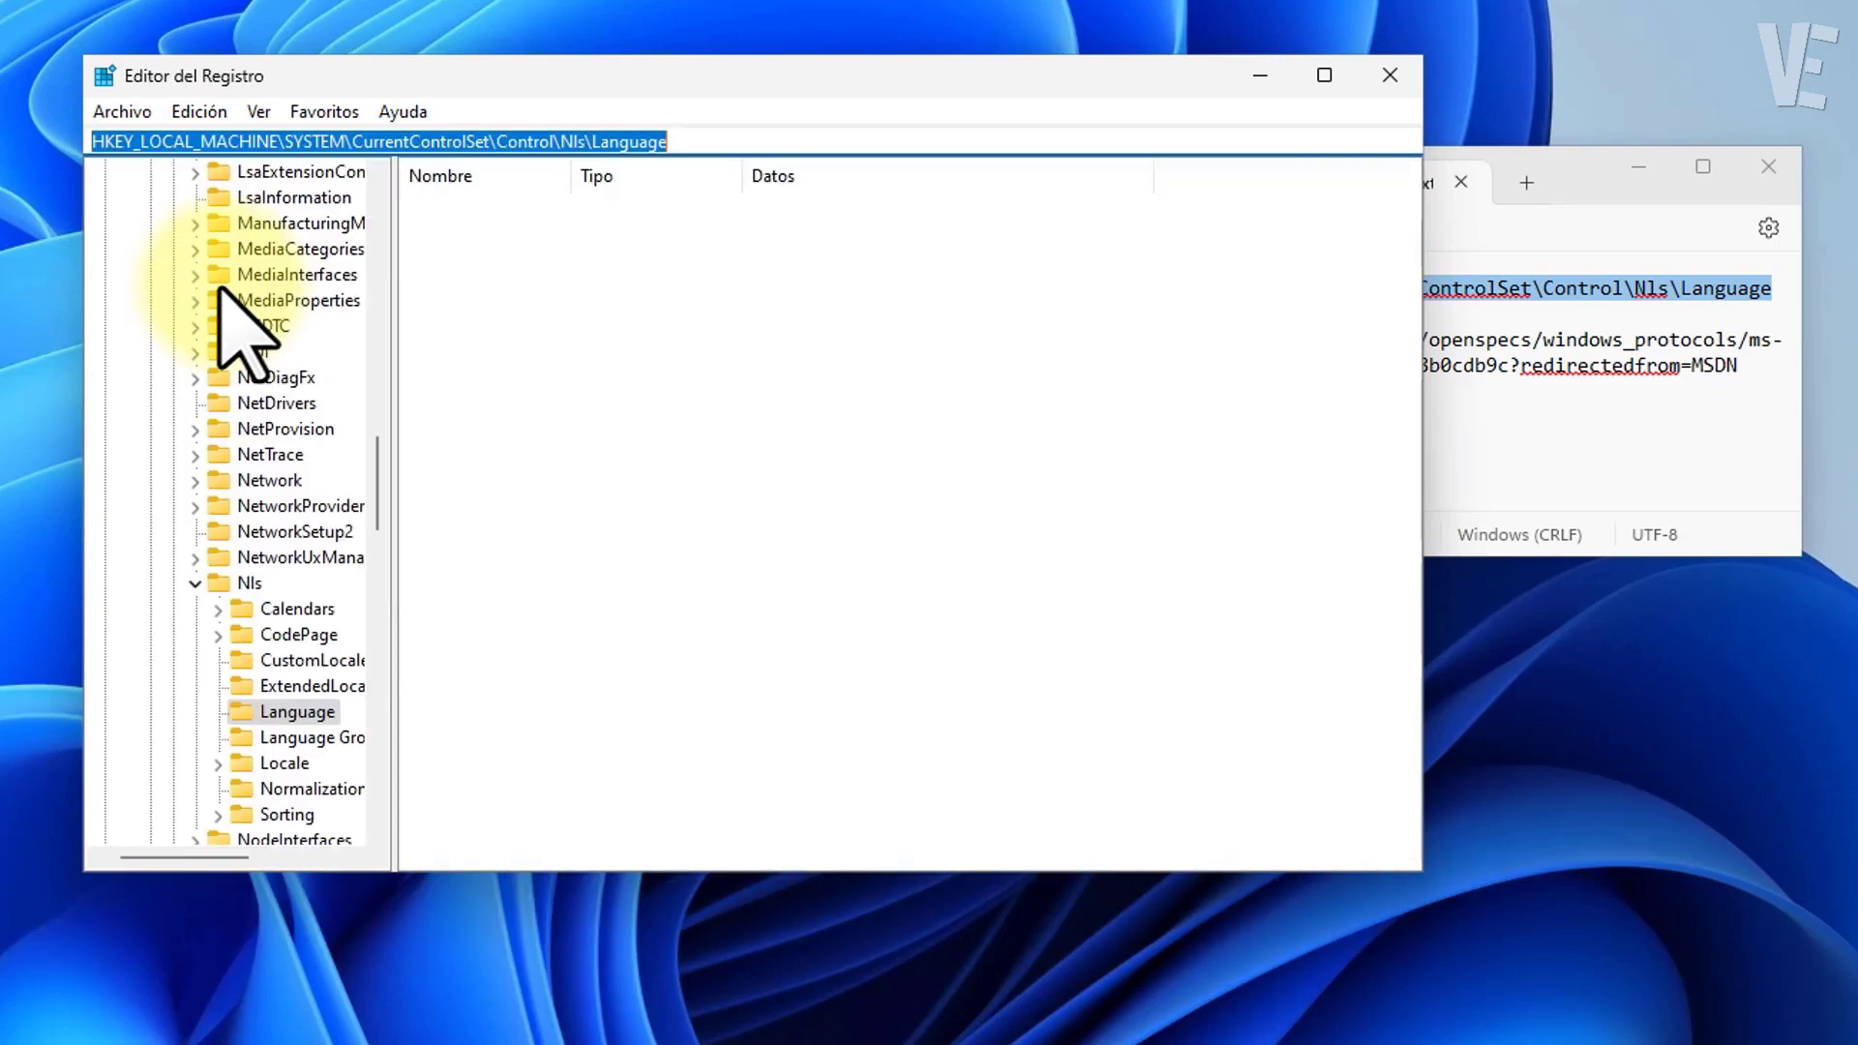
{"action": "left_click", "coordinate": [284, 718]}
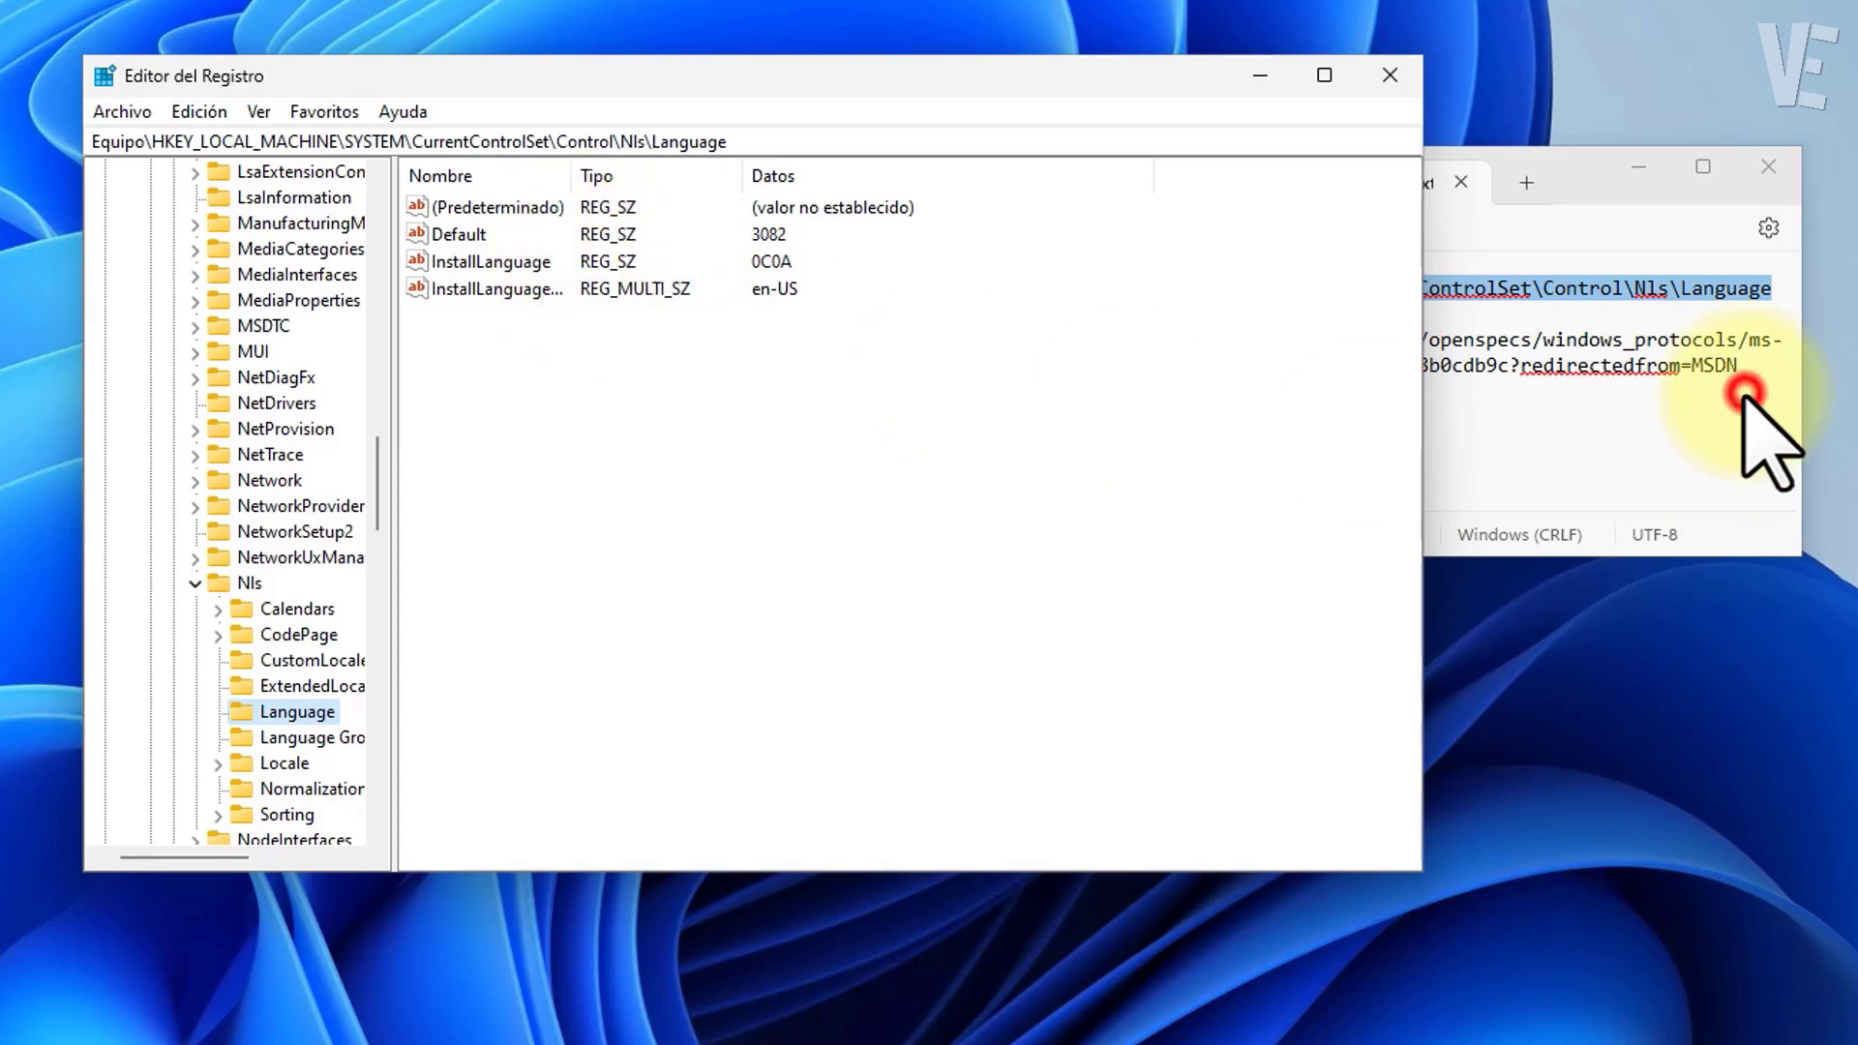
Switch back to Notepad and copy the learn.microsoft.com link below the registry path in cmds.txt.
{"action": "left_click", "coordinate": [1750, 426]}
{"action": "left_click_drag", "start_coordinate": [1781, 367], "coordinate": [1048, 356]}
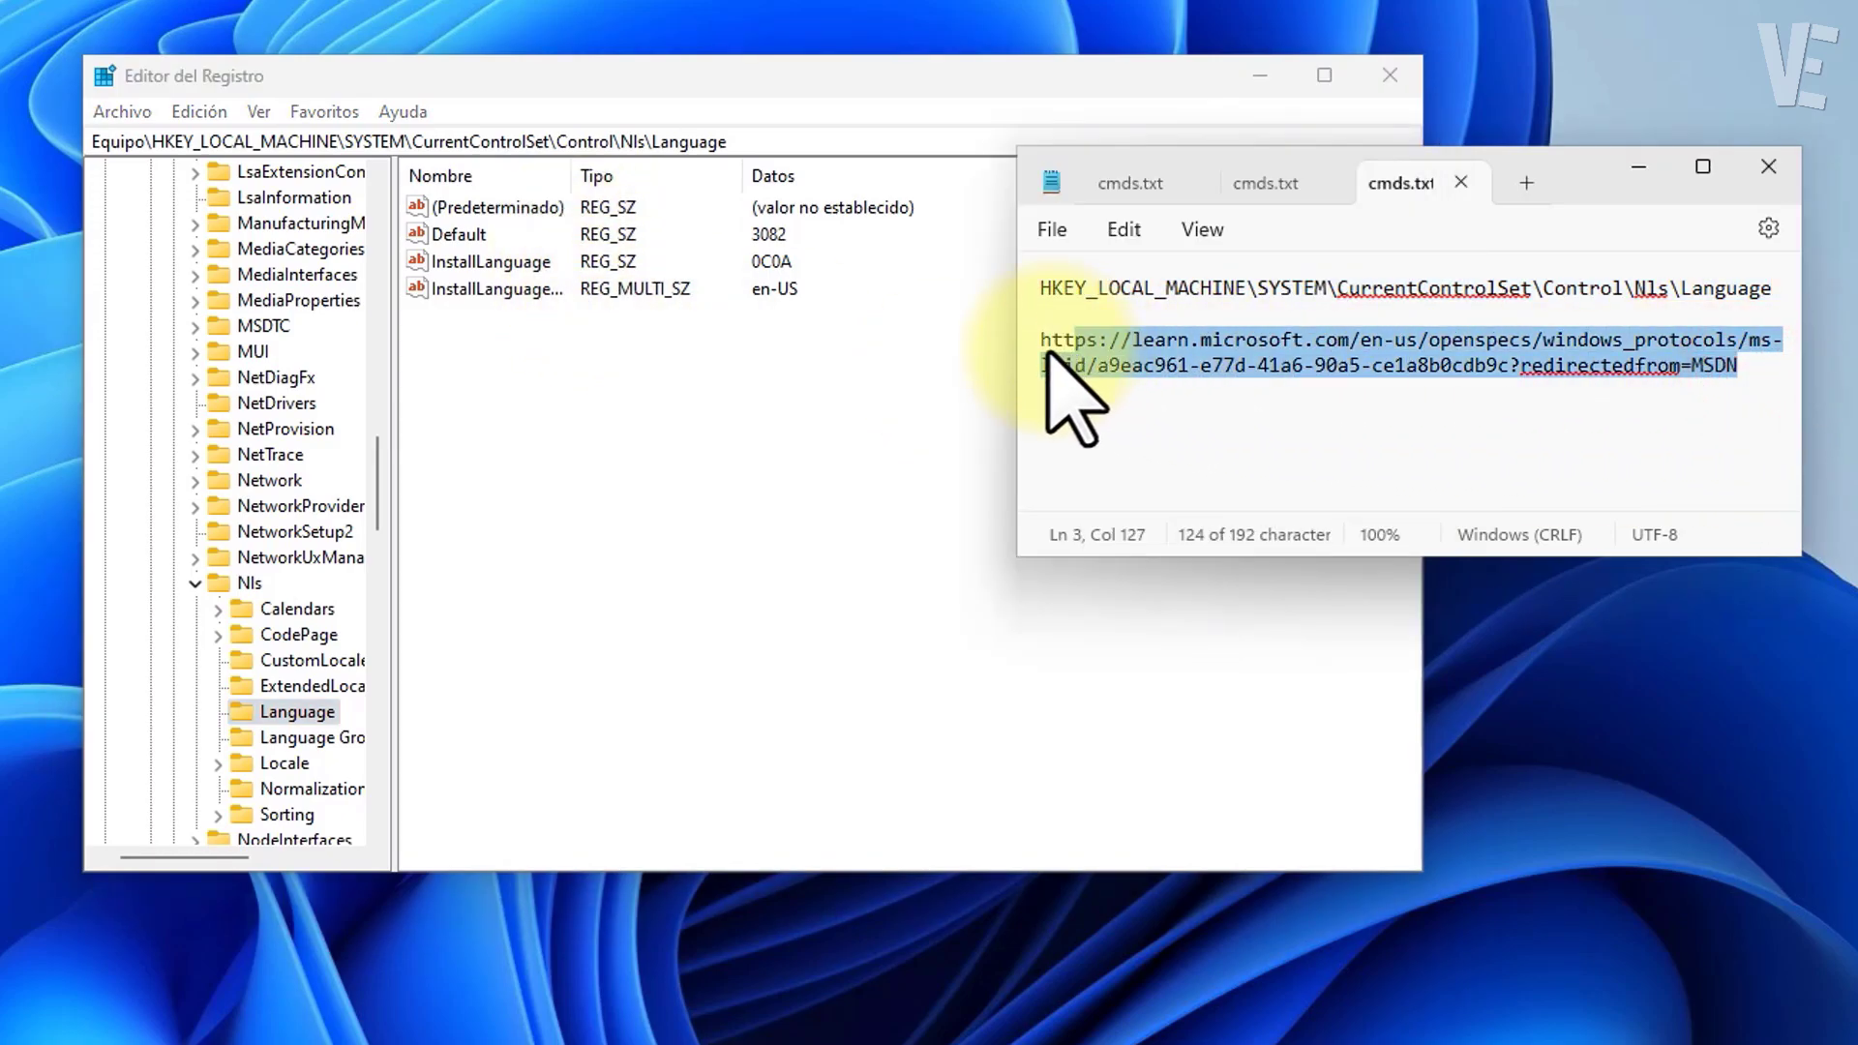
{"action": "right_click", "coordinate": [1065, 340]}
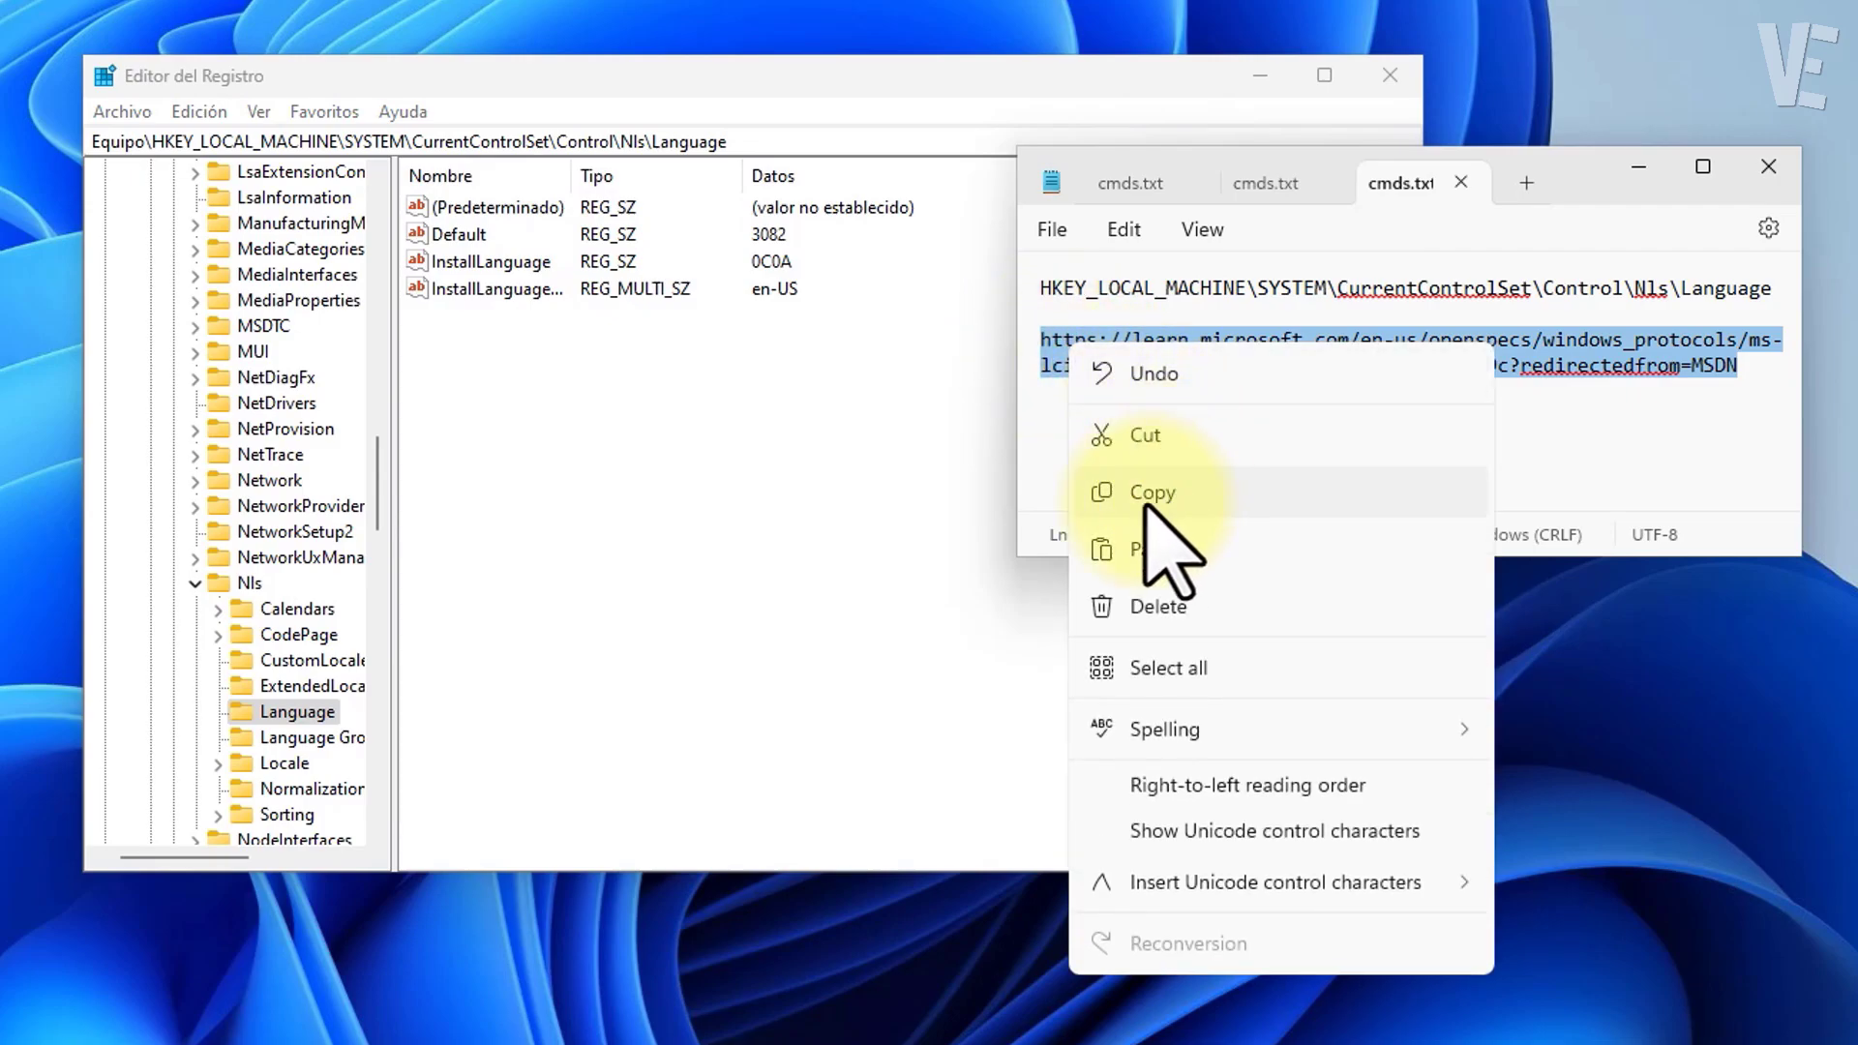
{"action": "left_click", "coordinate": [1158, 494]}
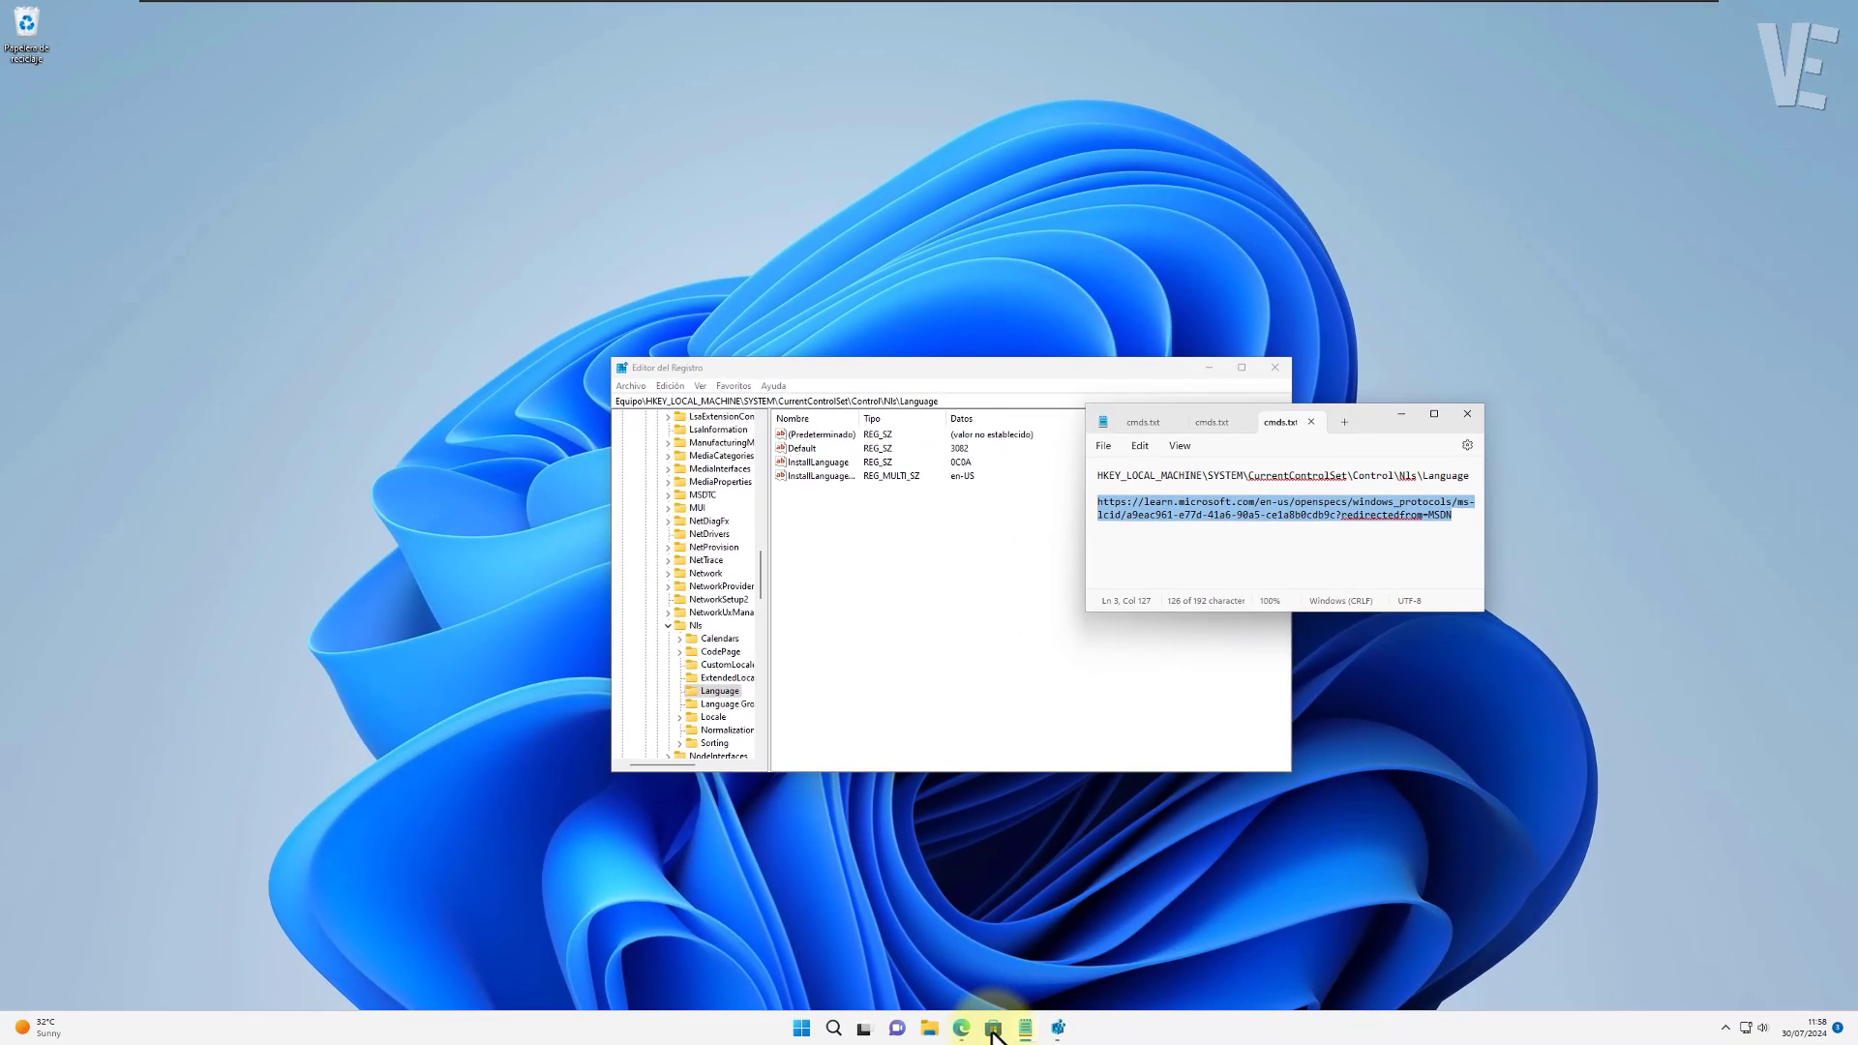
Switch to Microsoft Edge and open the copied Microsoft Learn link to the MS-LCID language code page.
{"action": "left_click", "coordinate": [963, 1034]}
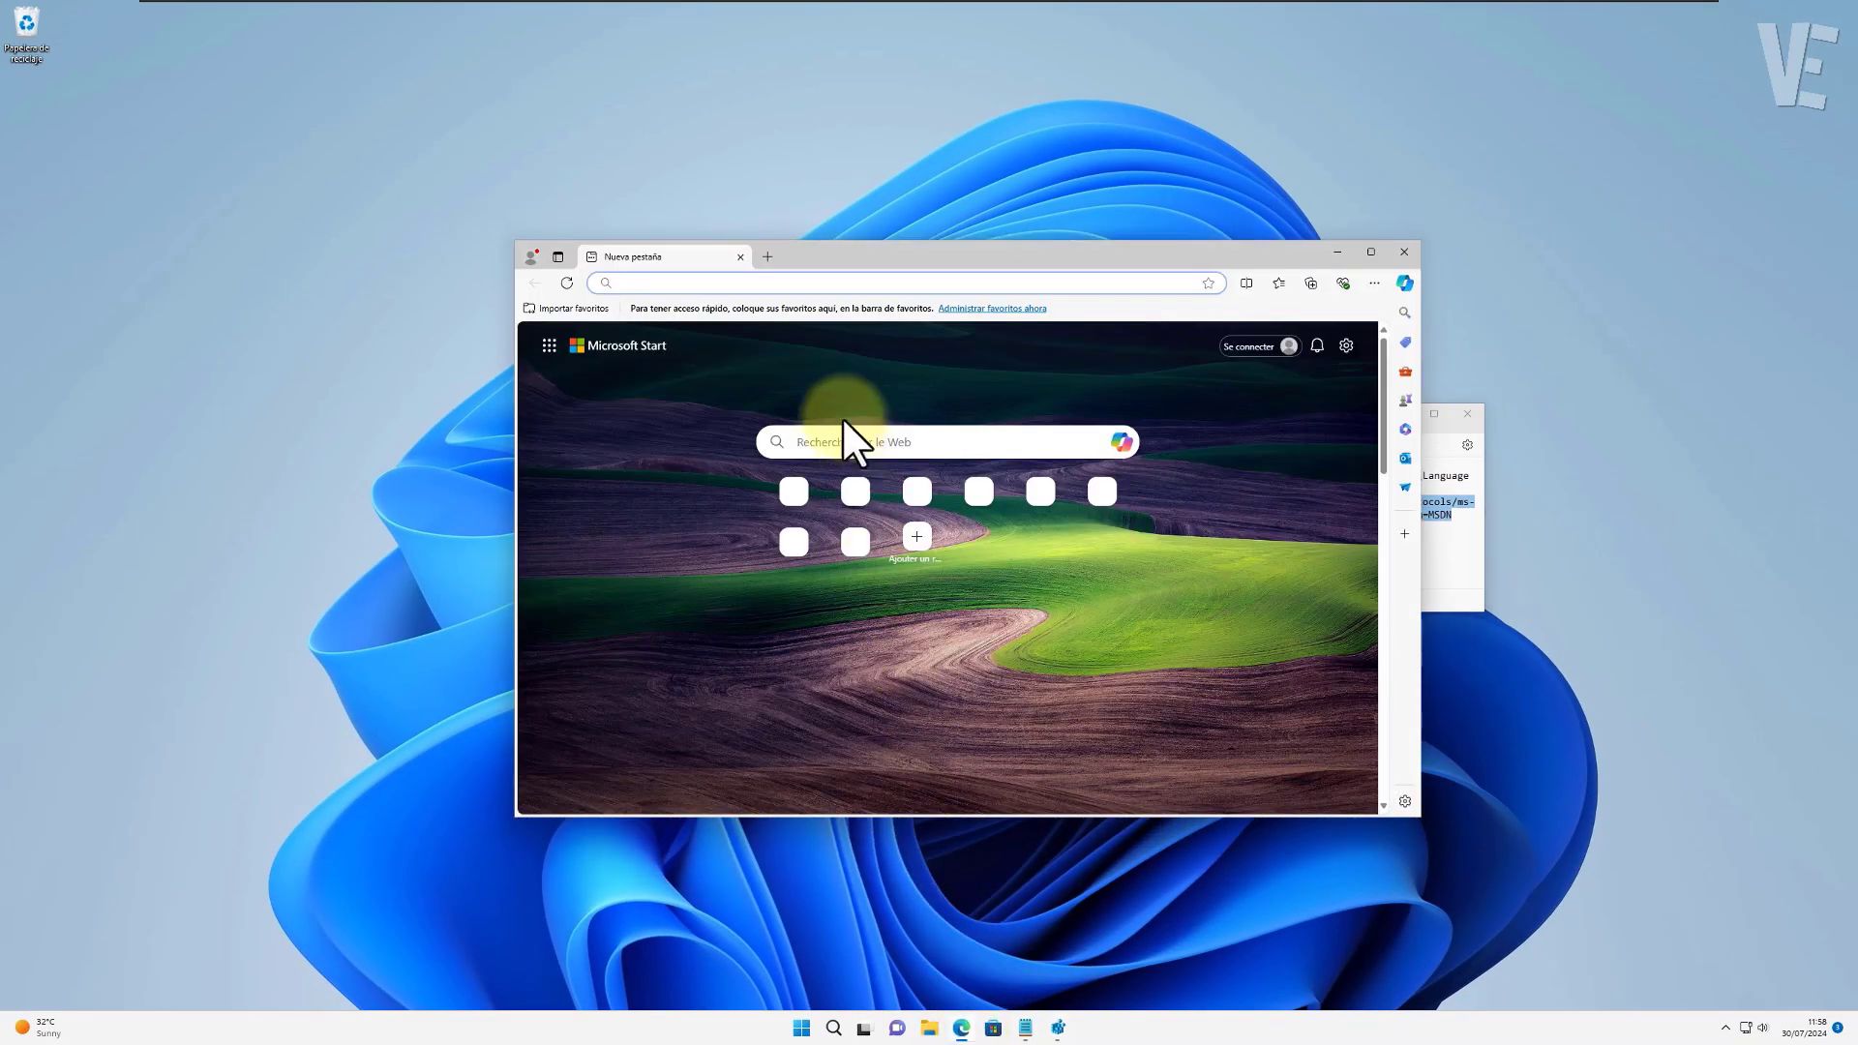
{"action": "right_click", "coordinate": [797, 289]}
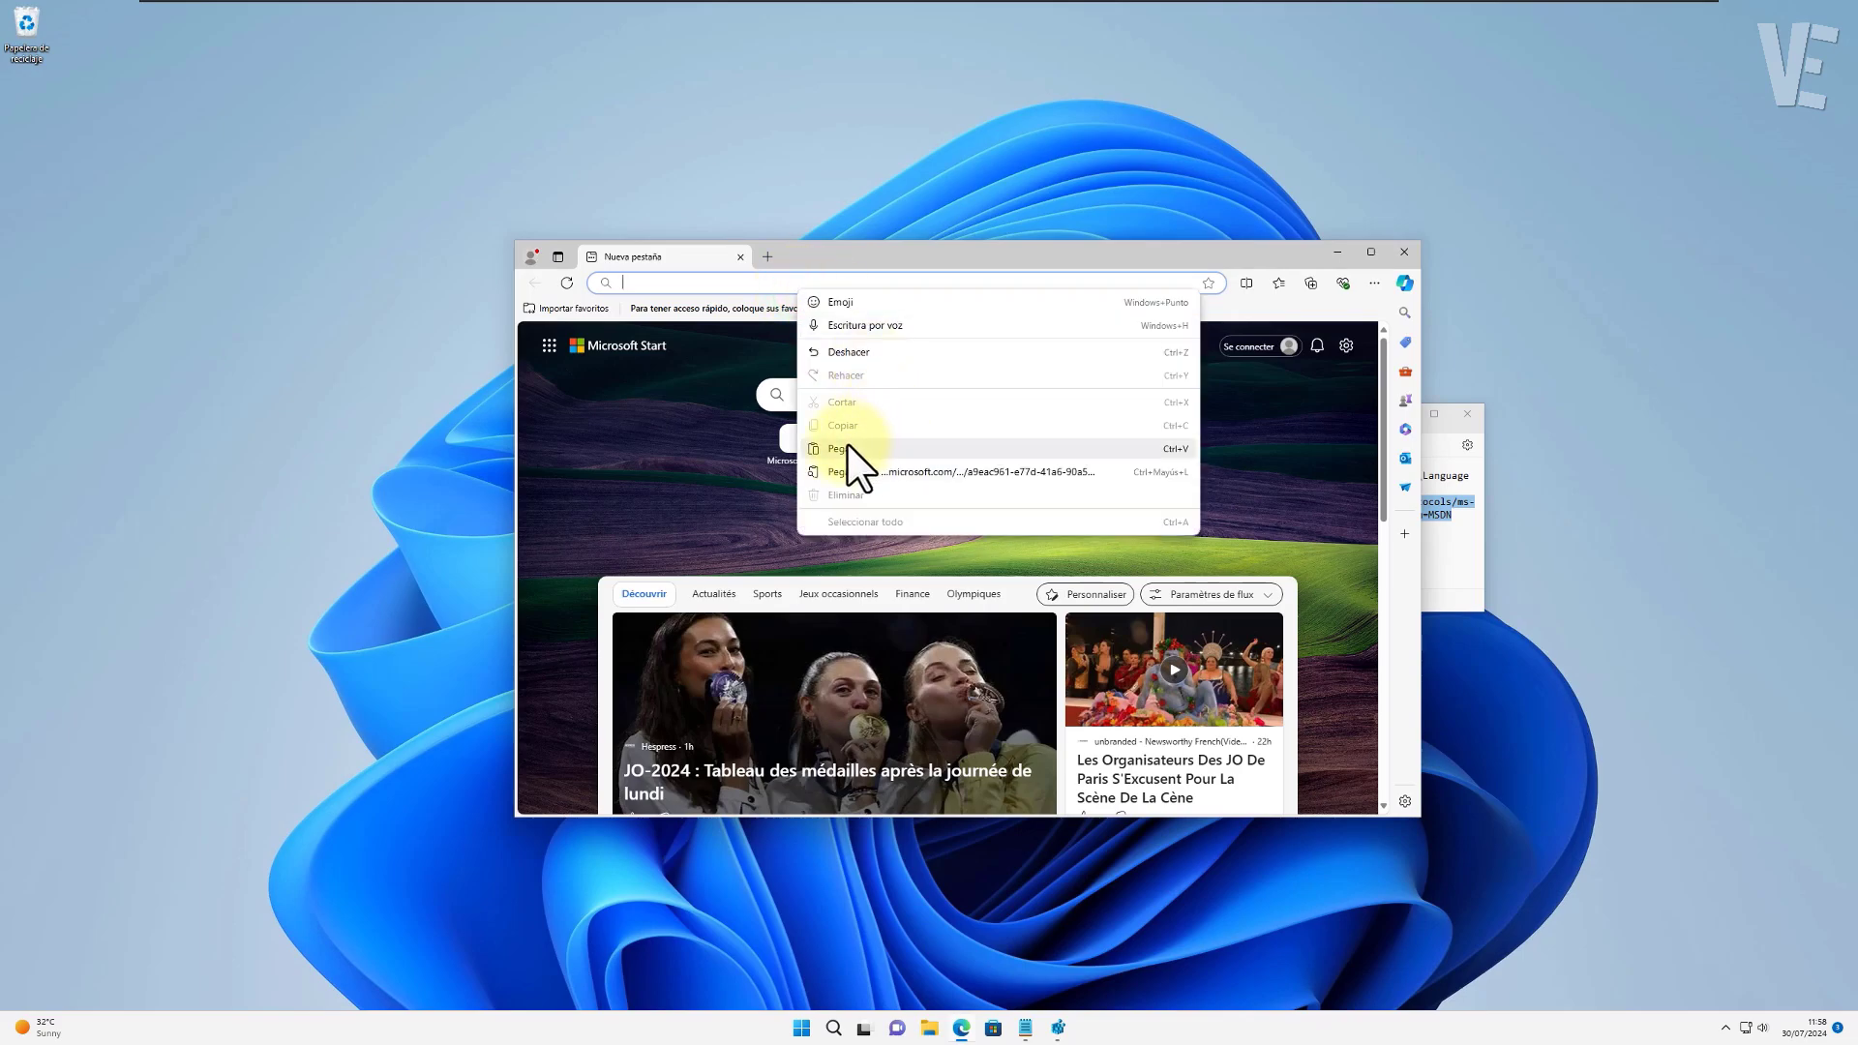
{"action": "left_click", "coordinate": [866, 472]}
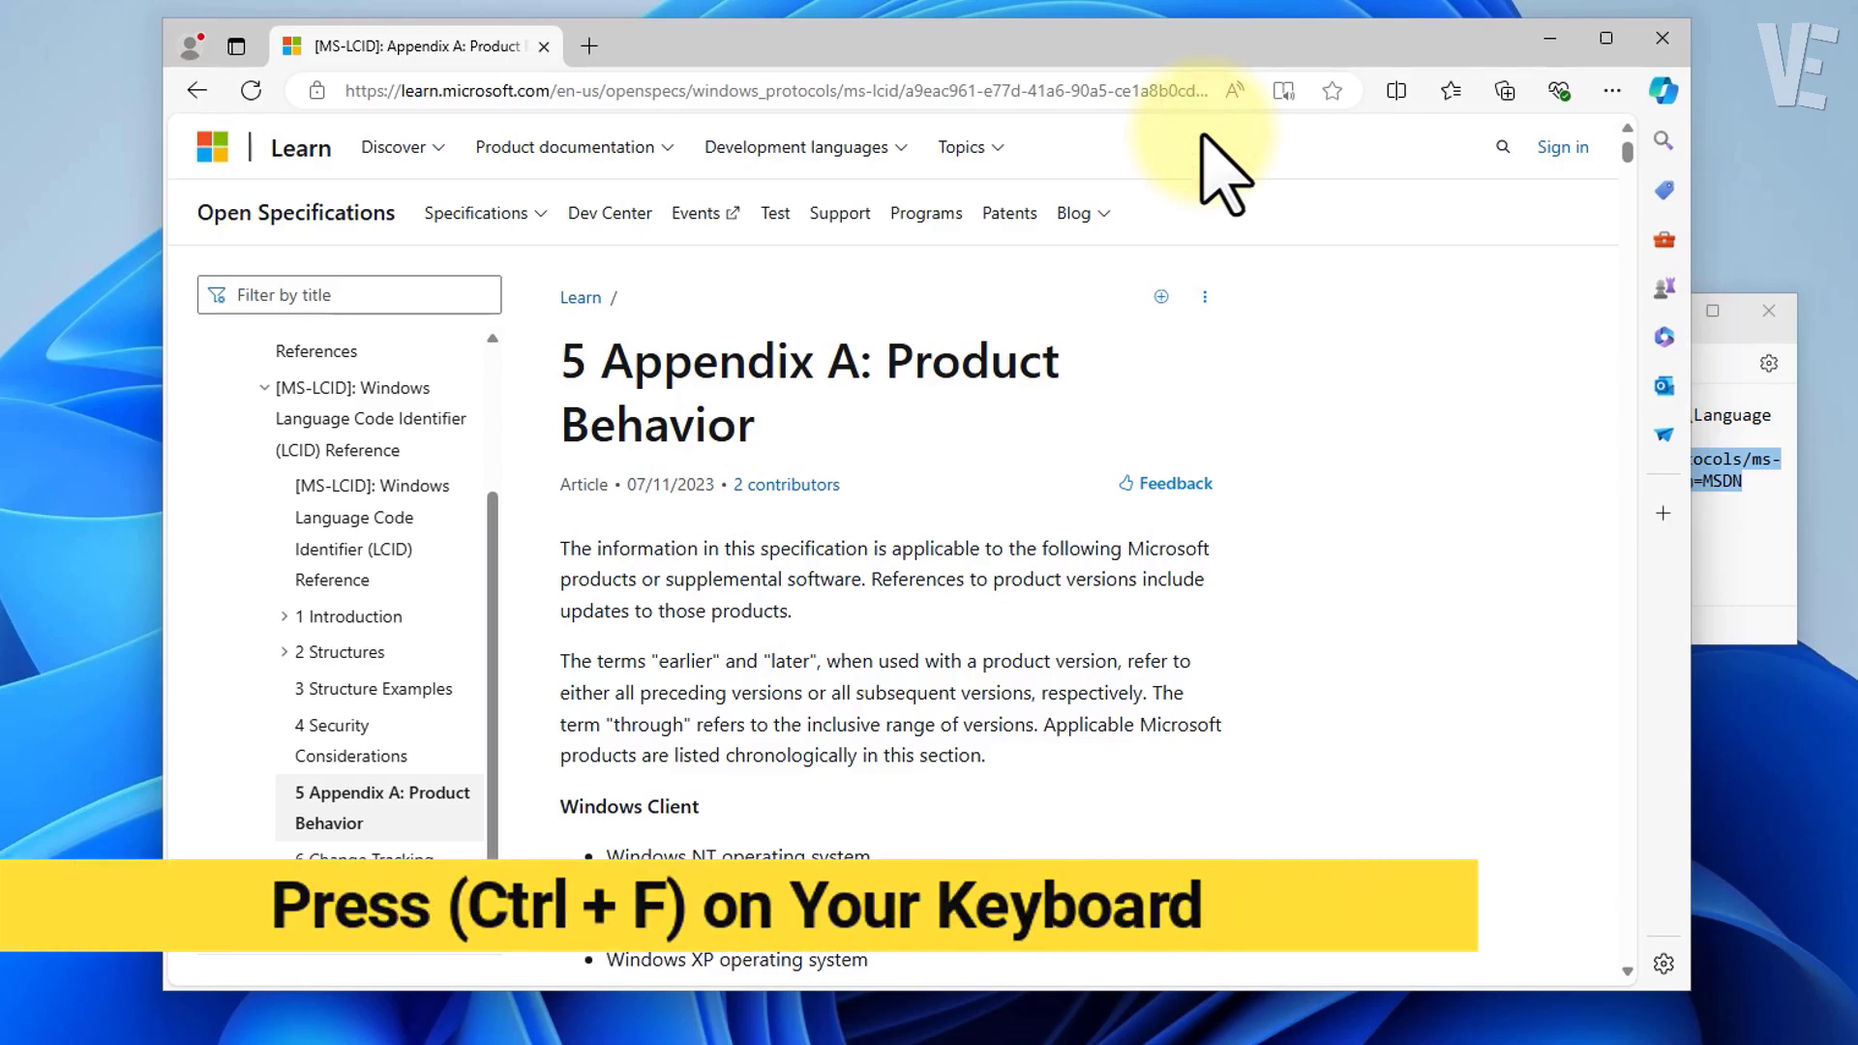
Search the page for "english" and locate the English (United Kingdom) row in the language table.
{"action": "key", "text": "ctrl+f"}
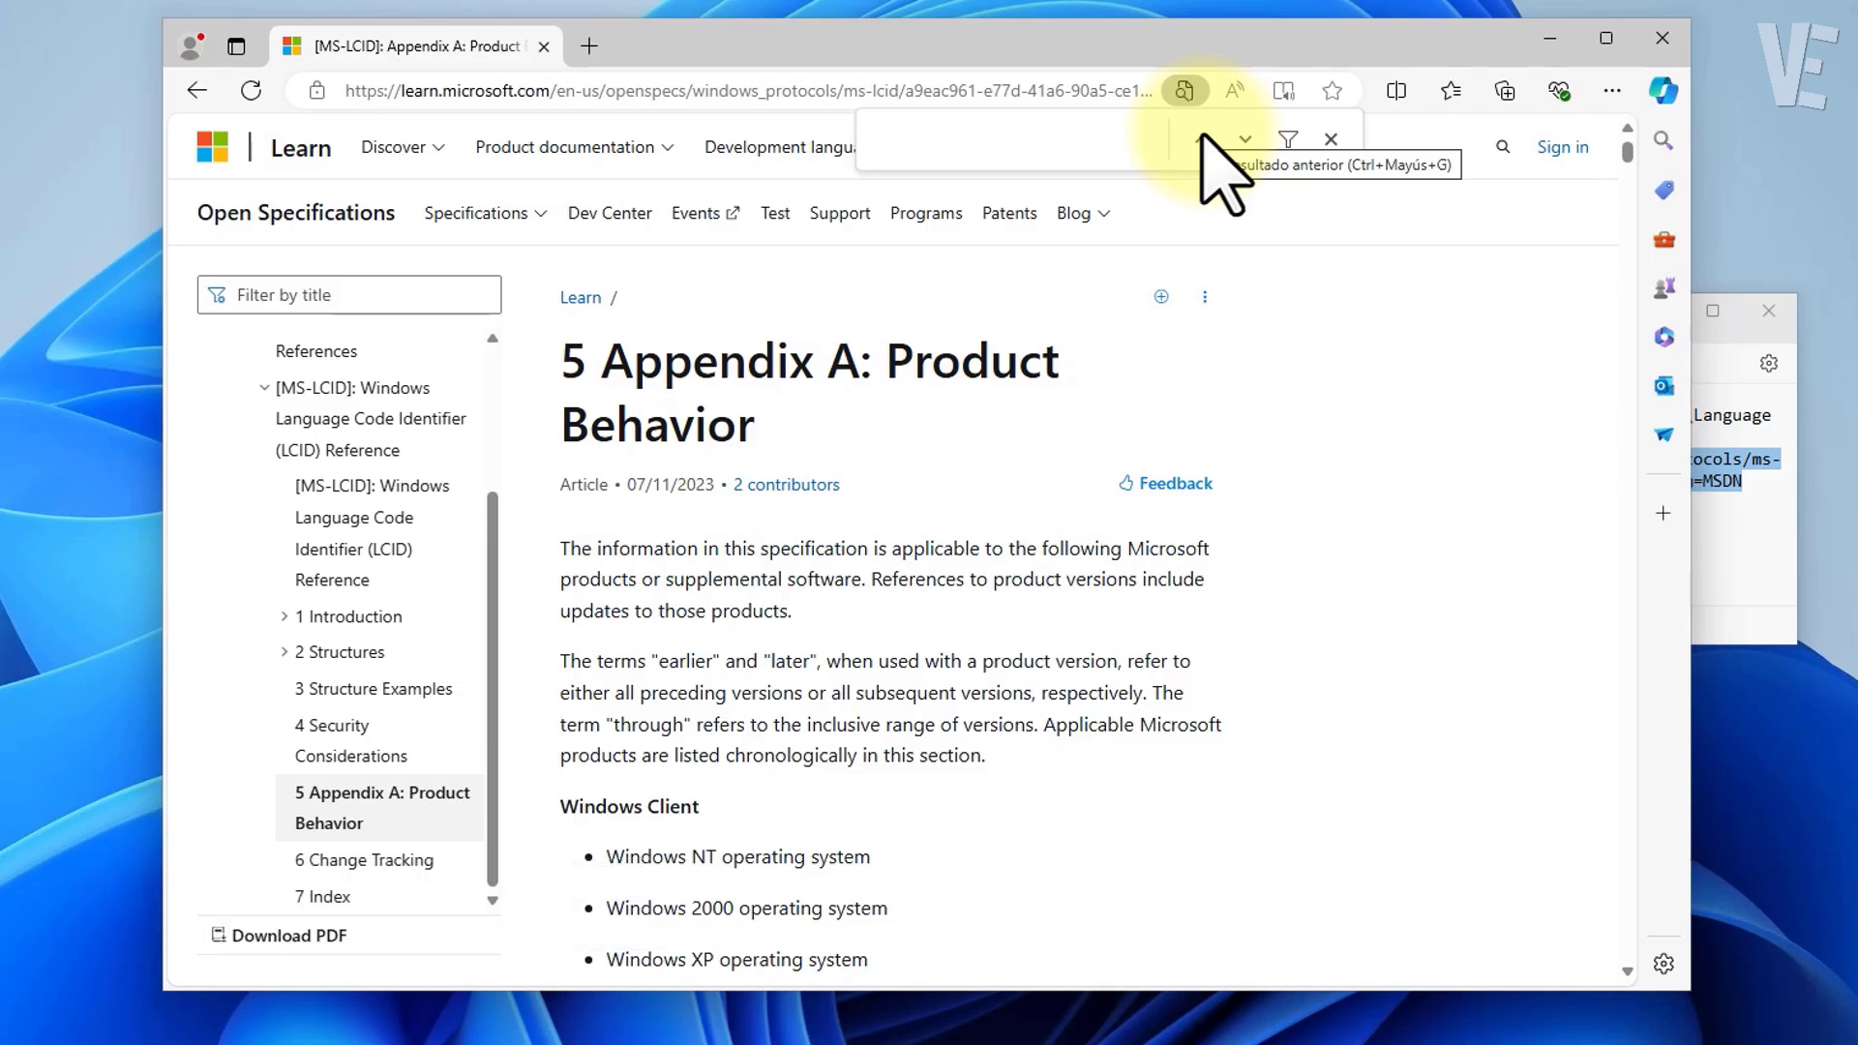
{"action": "type", "text": "en"}
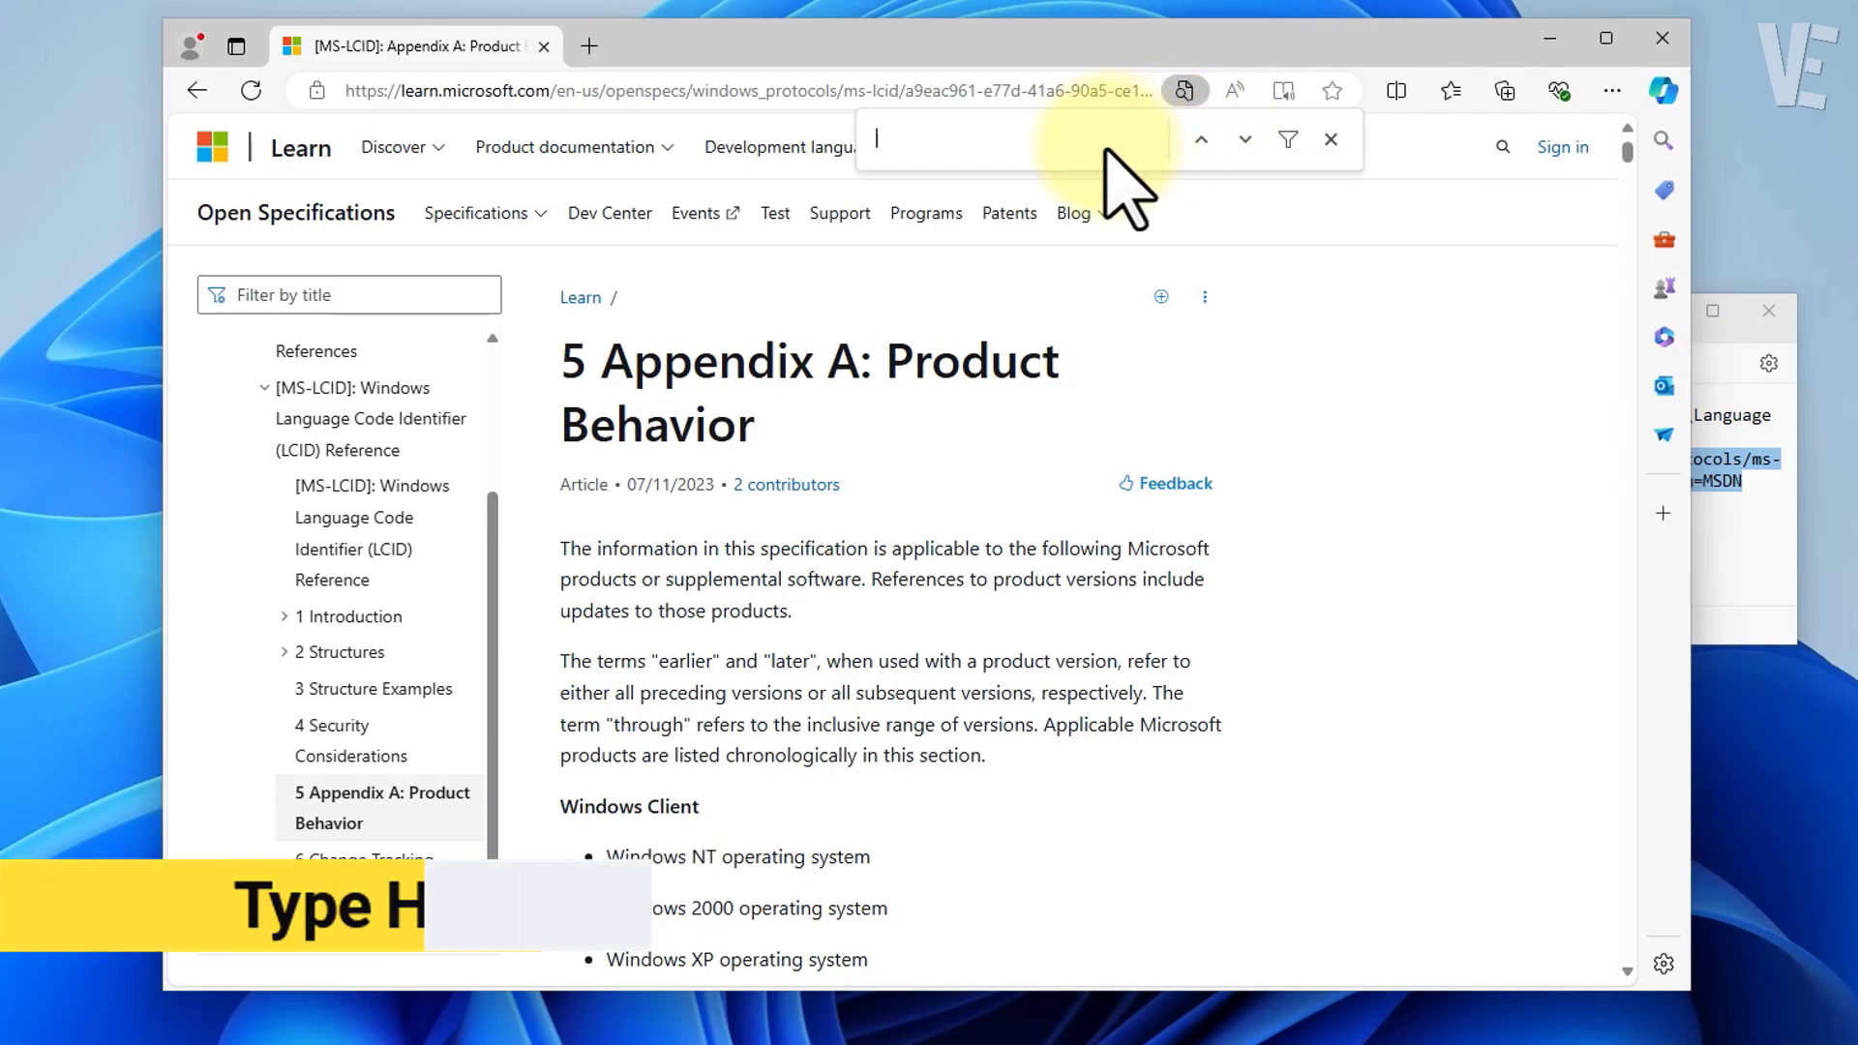
{"action": "type", "text": "glish"}
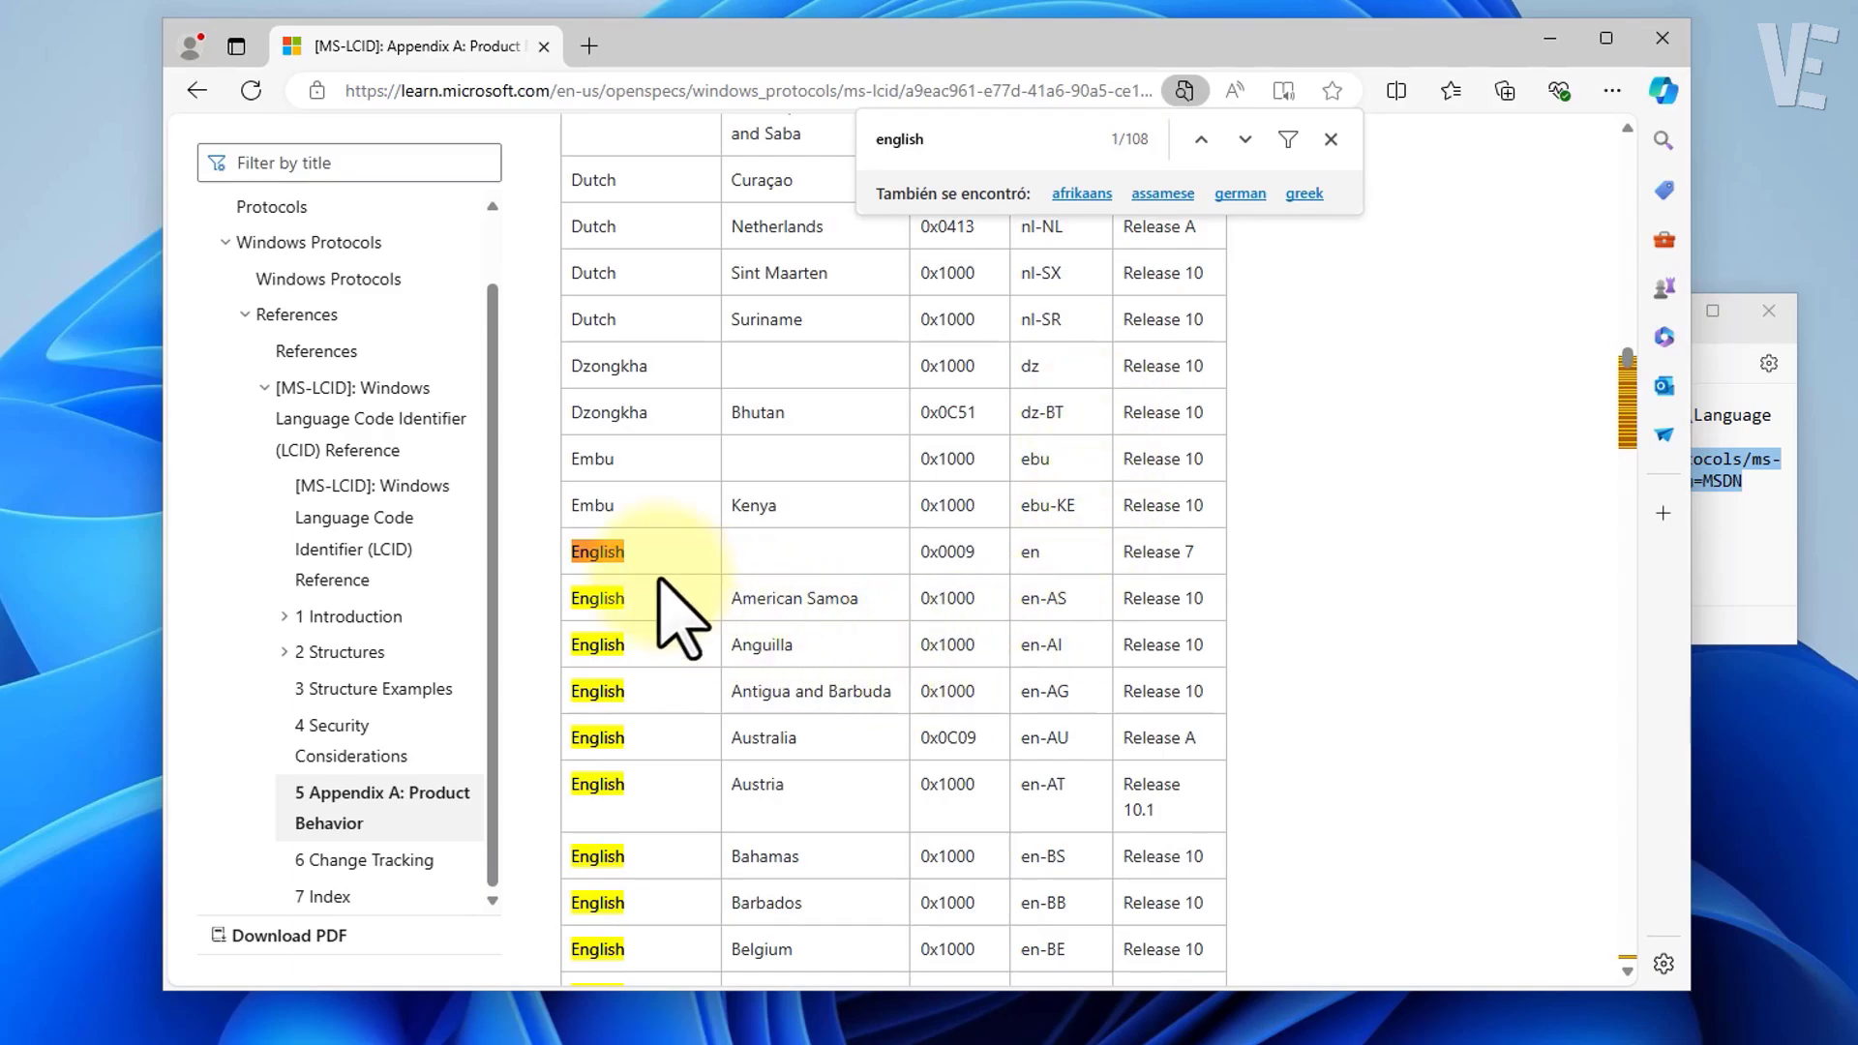
{"action": "scroll", "coordinate": [920, 746], "scroll_direction": "down", "scroll_amount": 6}
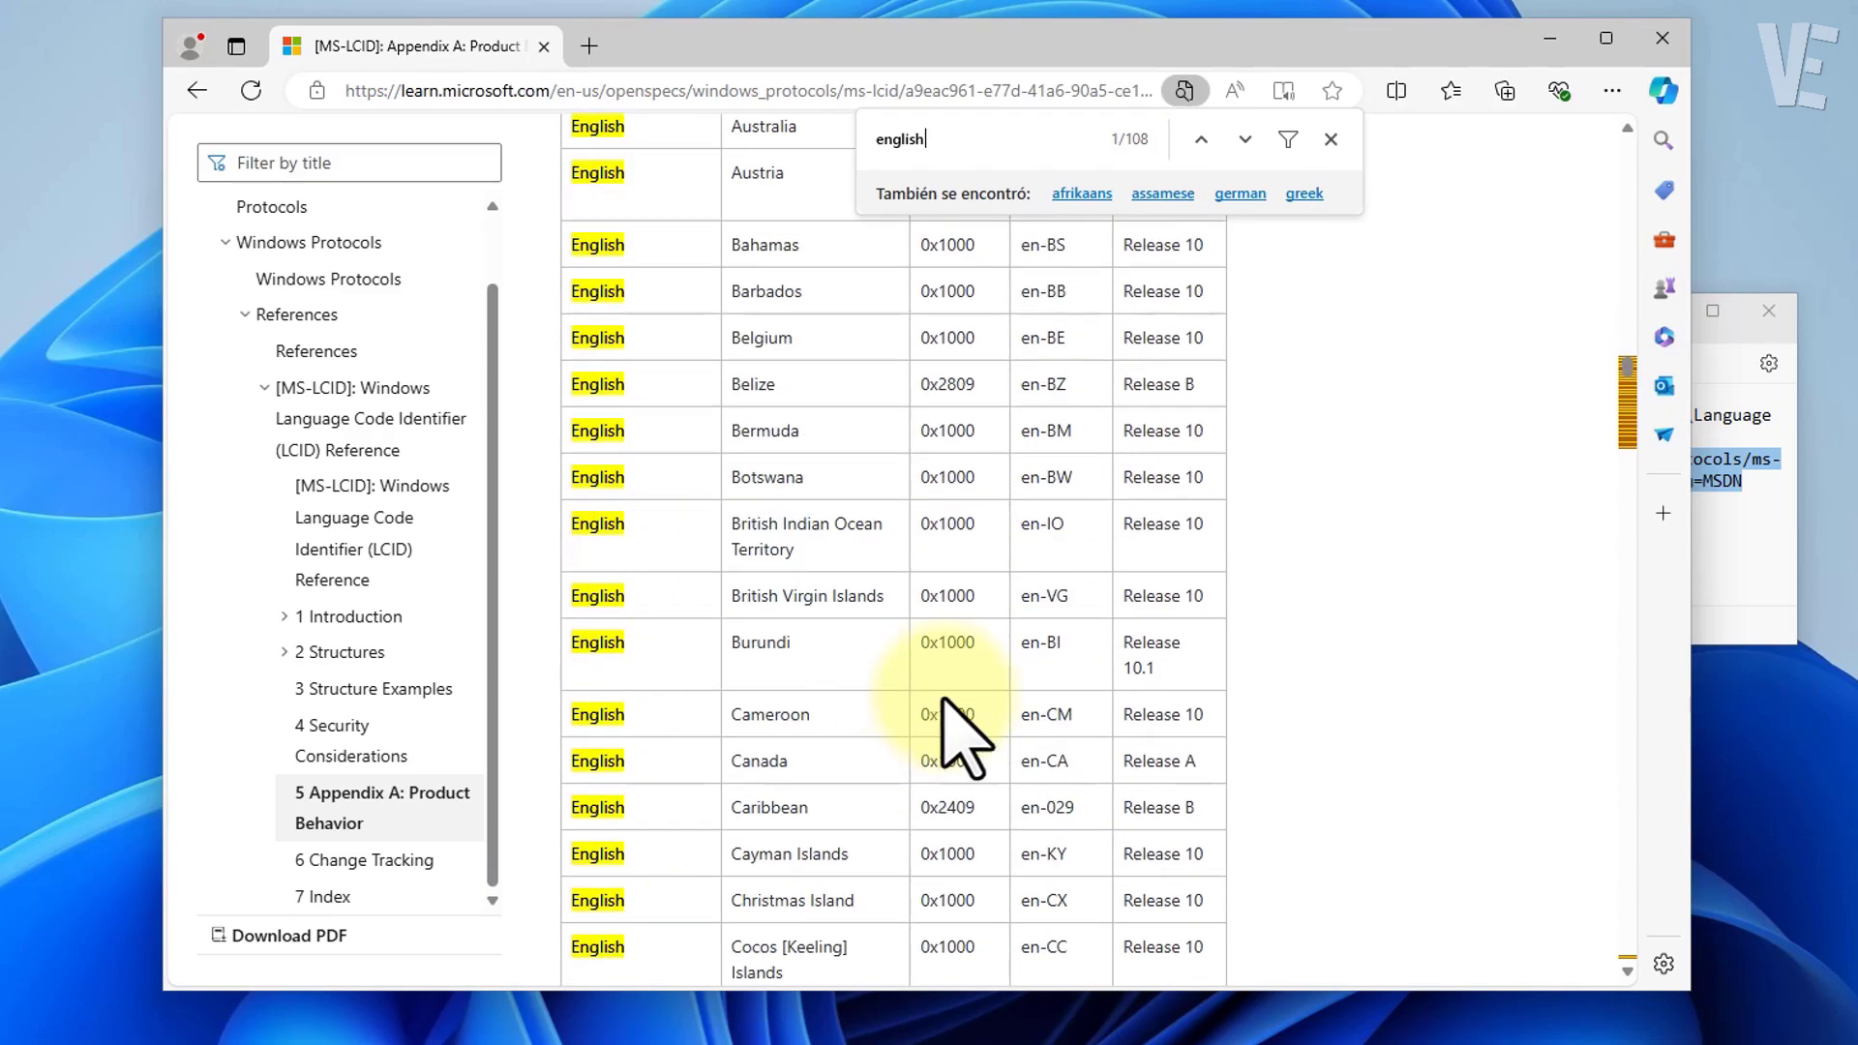
{"action": "scroll", "coordinate": [936, 699], "scroll_direction": "down", "scroll_amount": 20}
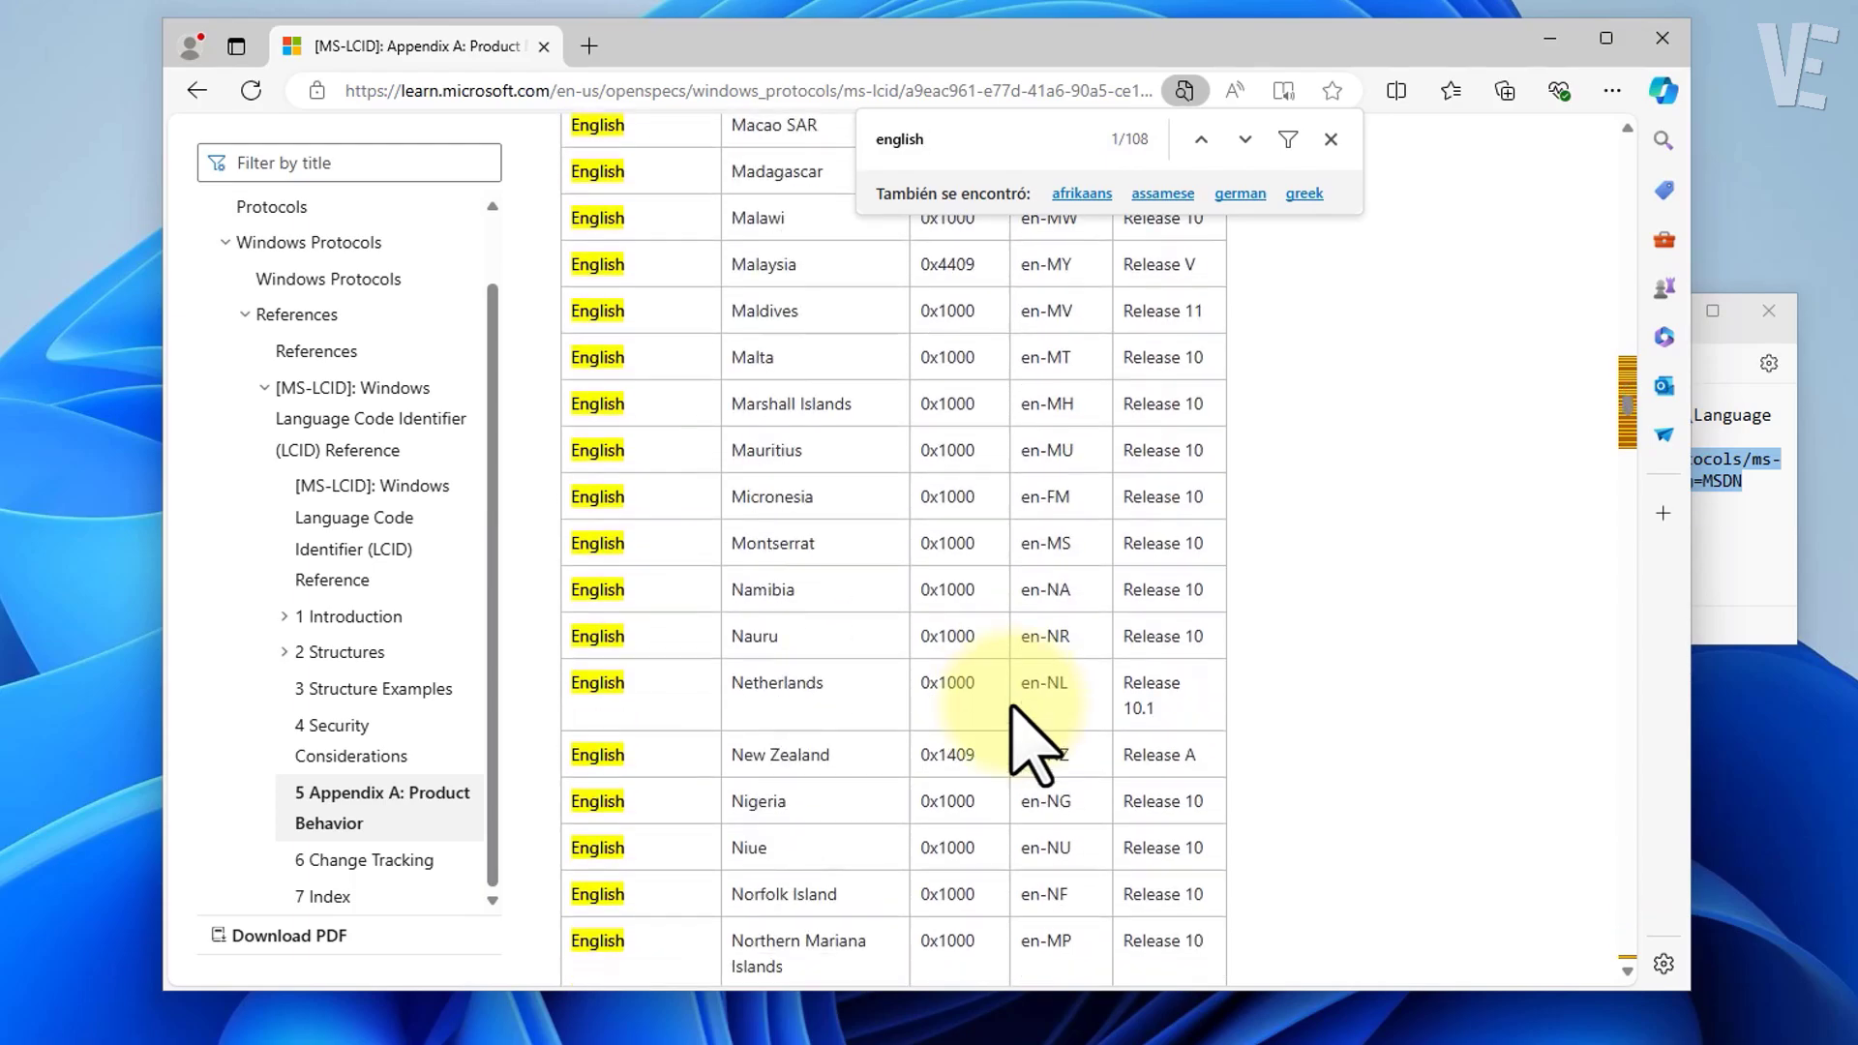
{"action": "scroll", "coordinate": [1030, 745], "scroll_direction": "down", "scroll_amount": 18}
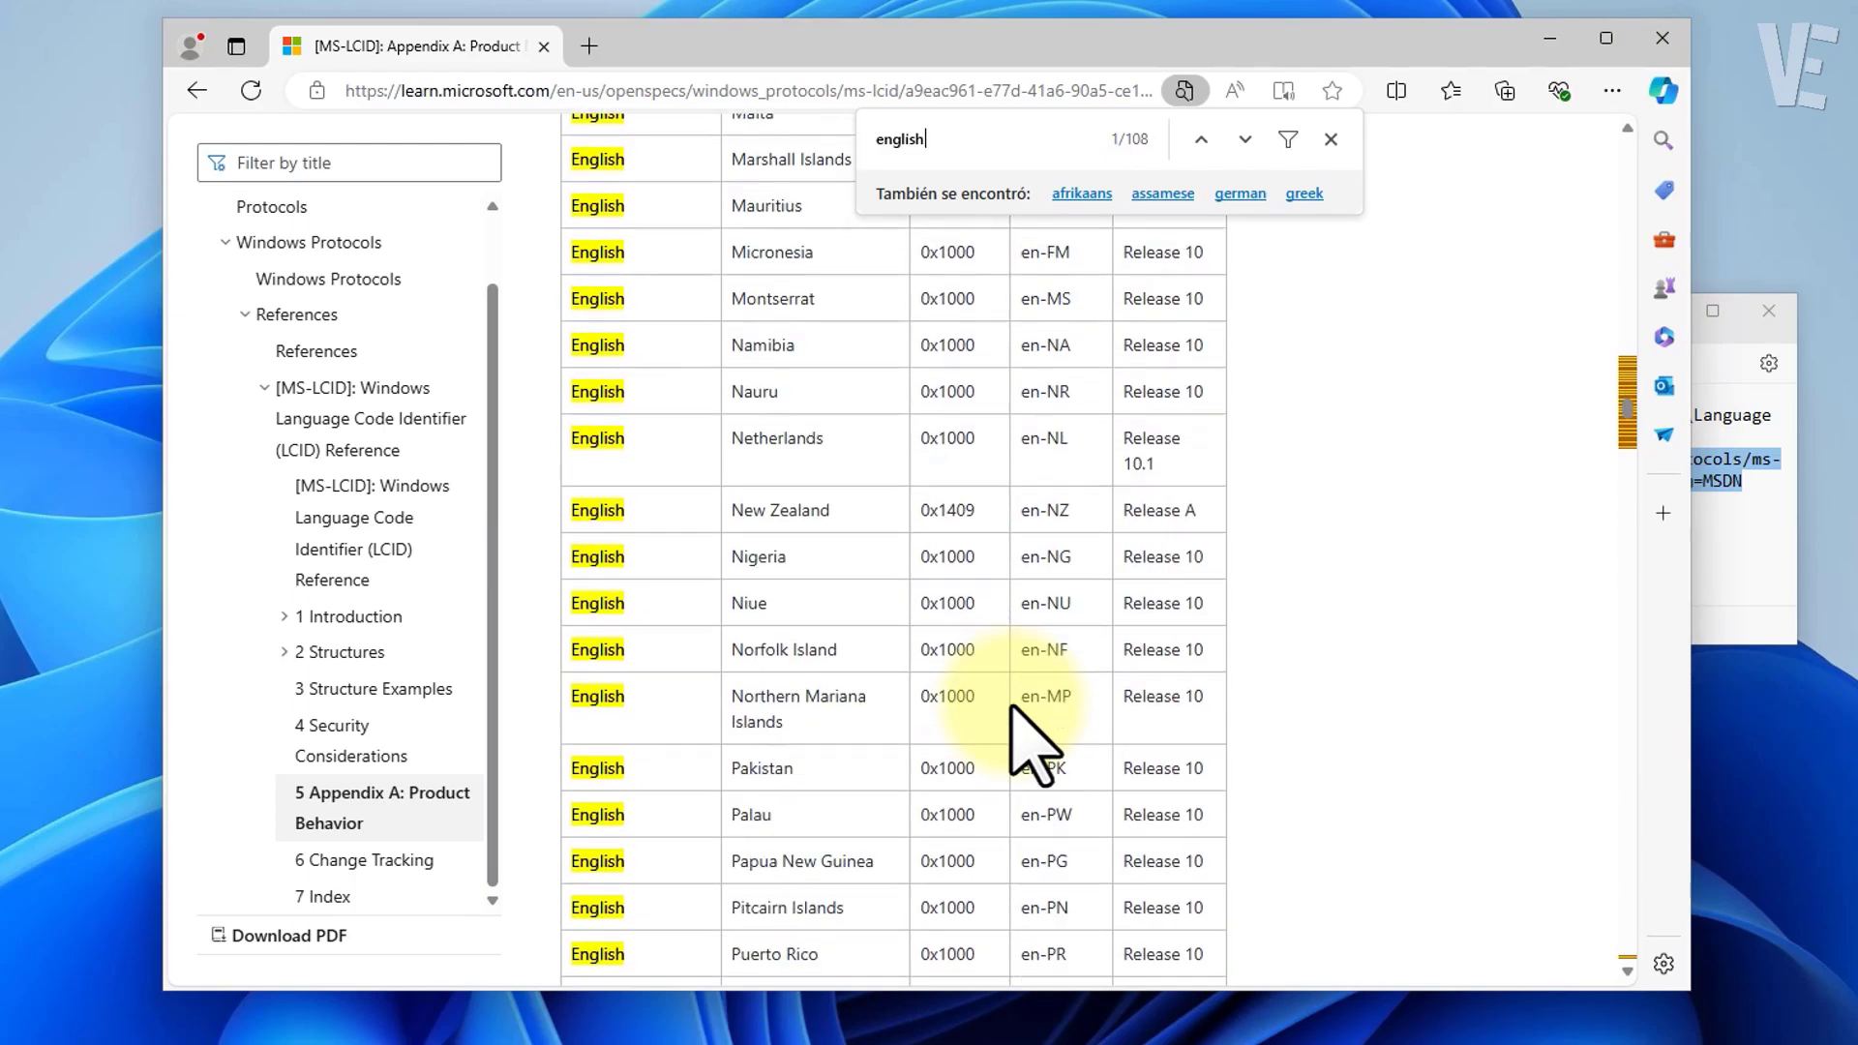
{"action": "scroll", "coordinate": [1012, 707], "scroll_direction": "down", "scroll_amount": 2}
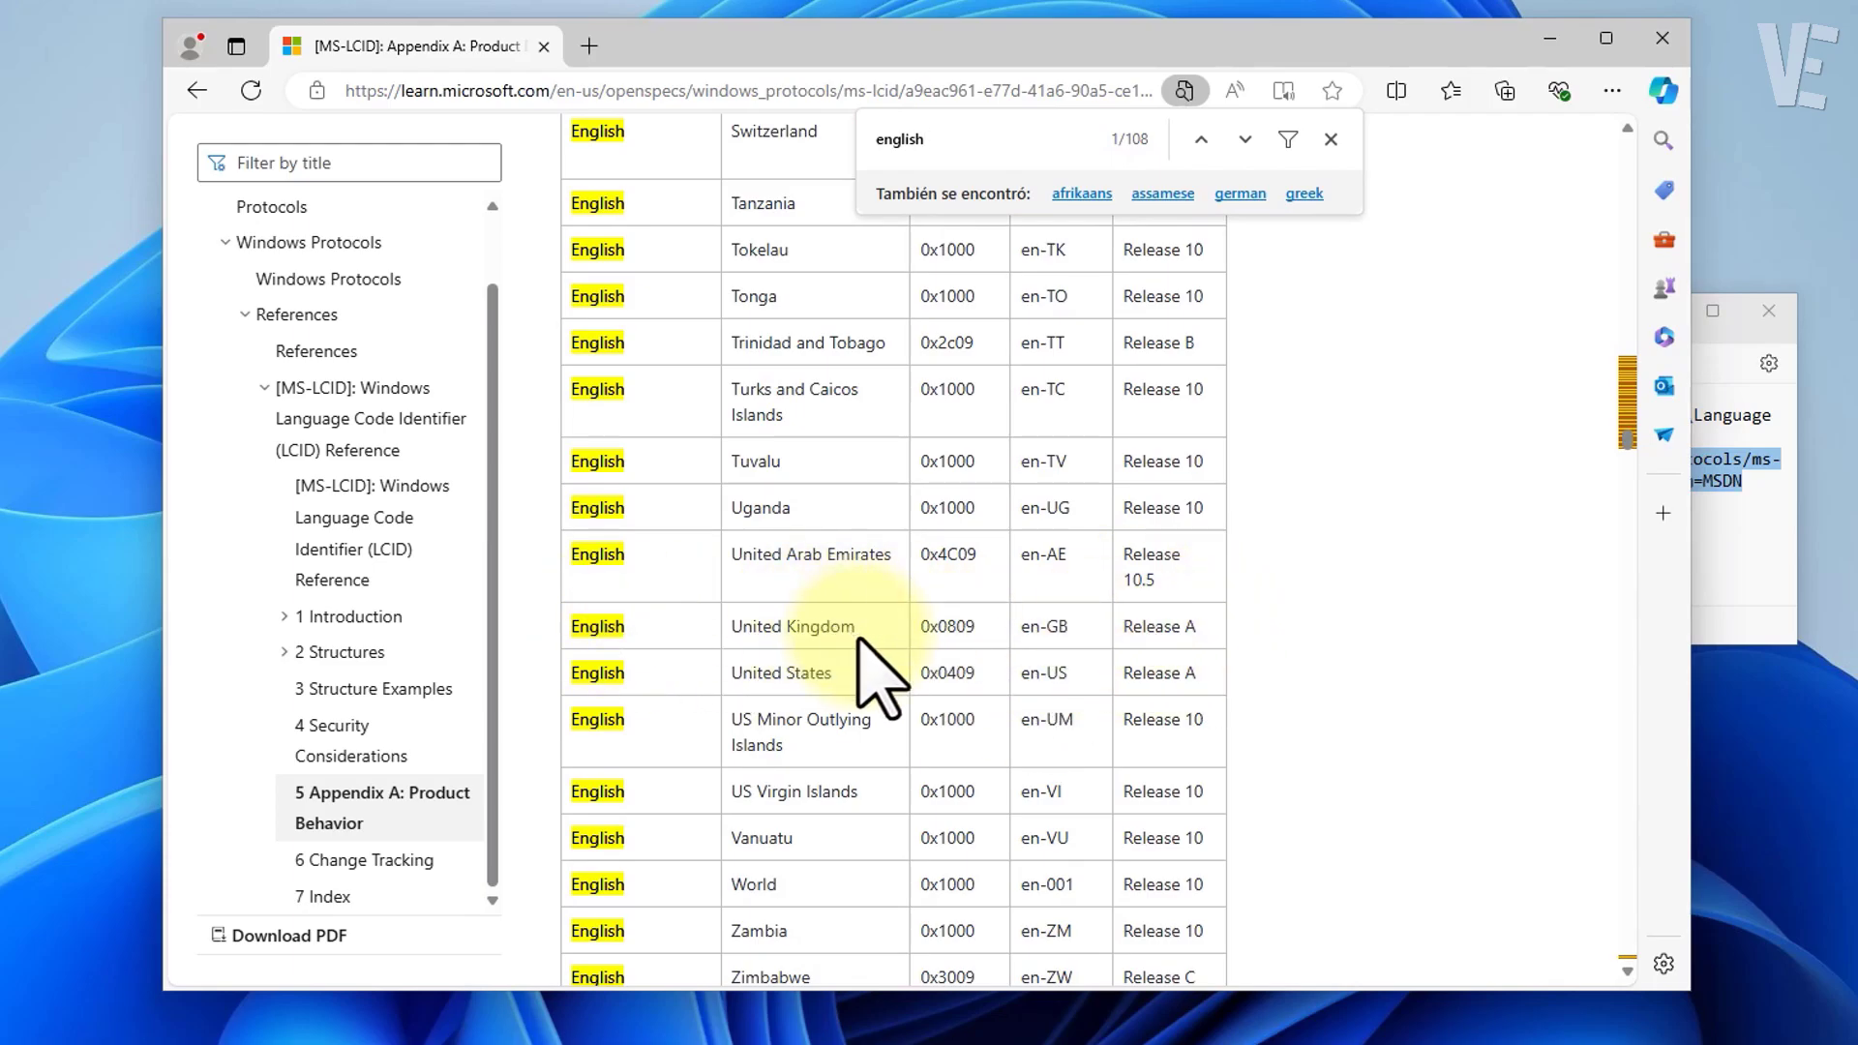
Copy the language code 0809, without its 0x prefix, from the English (United Kingdom) row.
{"action": "left_click_drag", "start_coordinate": [856, 629], "coordinate": [585, 629]}
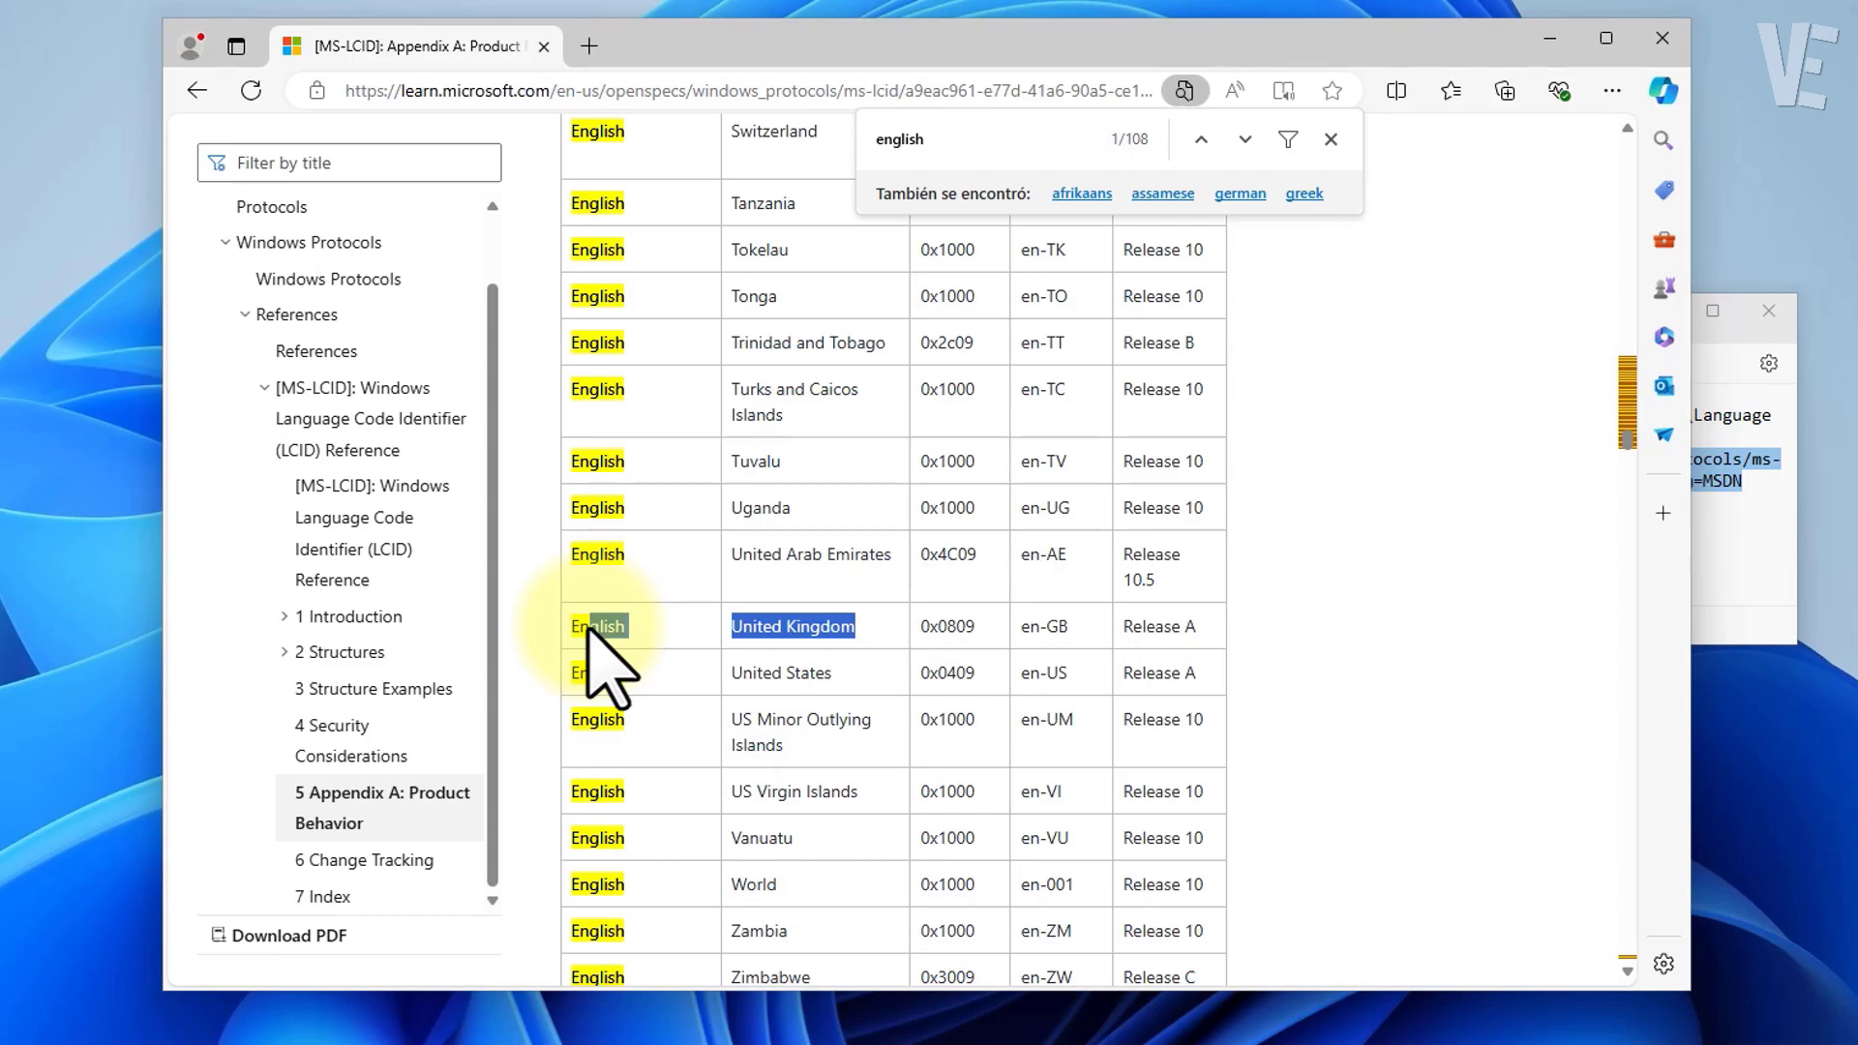
{"action": "left_click_drag", "start_coordinate": [975, 628], "coordinate": [937, 635]}
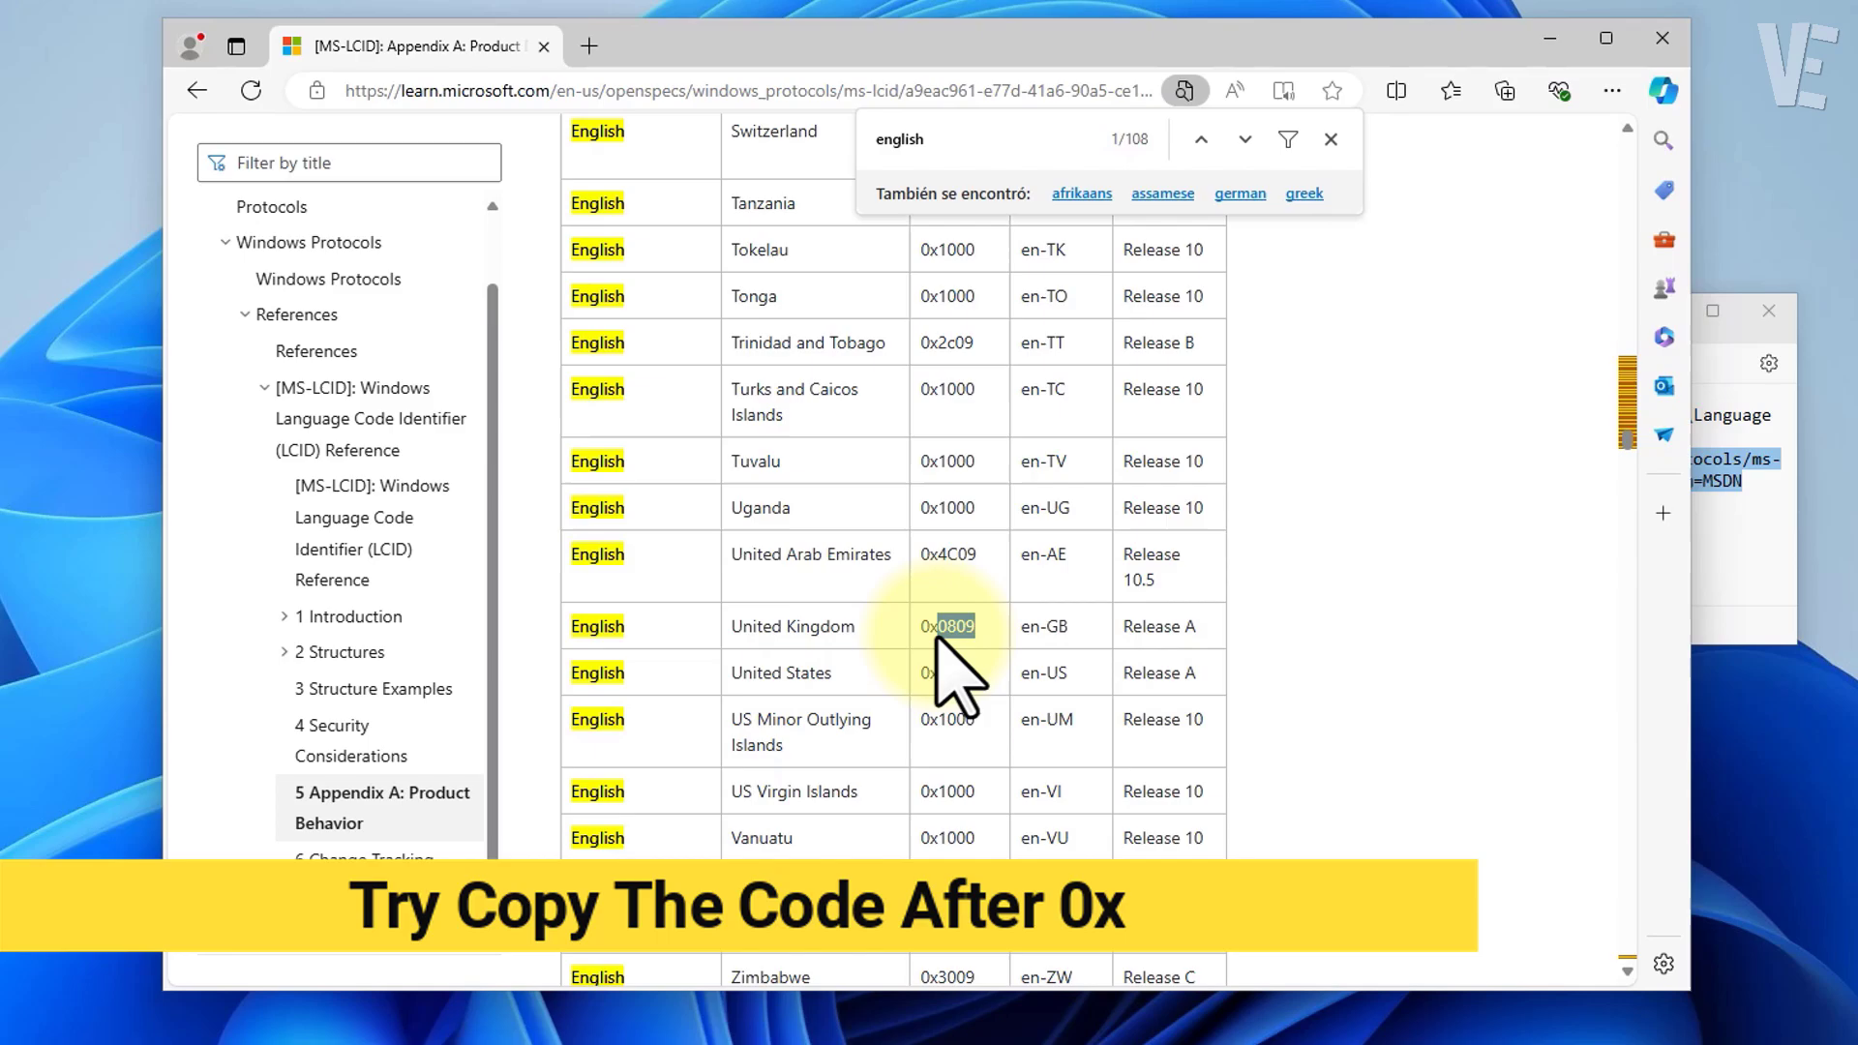
{"action": "right_click", "coordinate": [948, 625]}
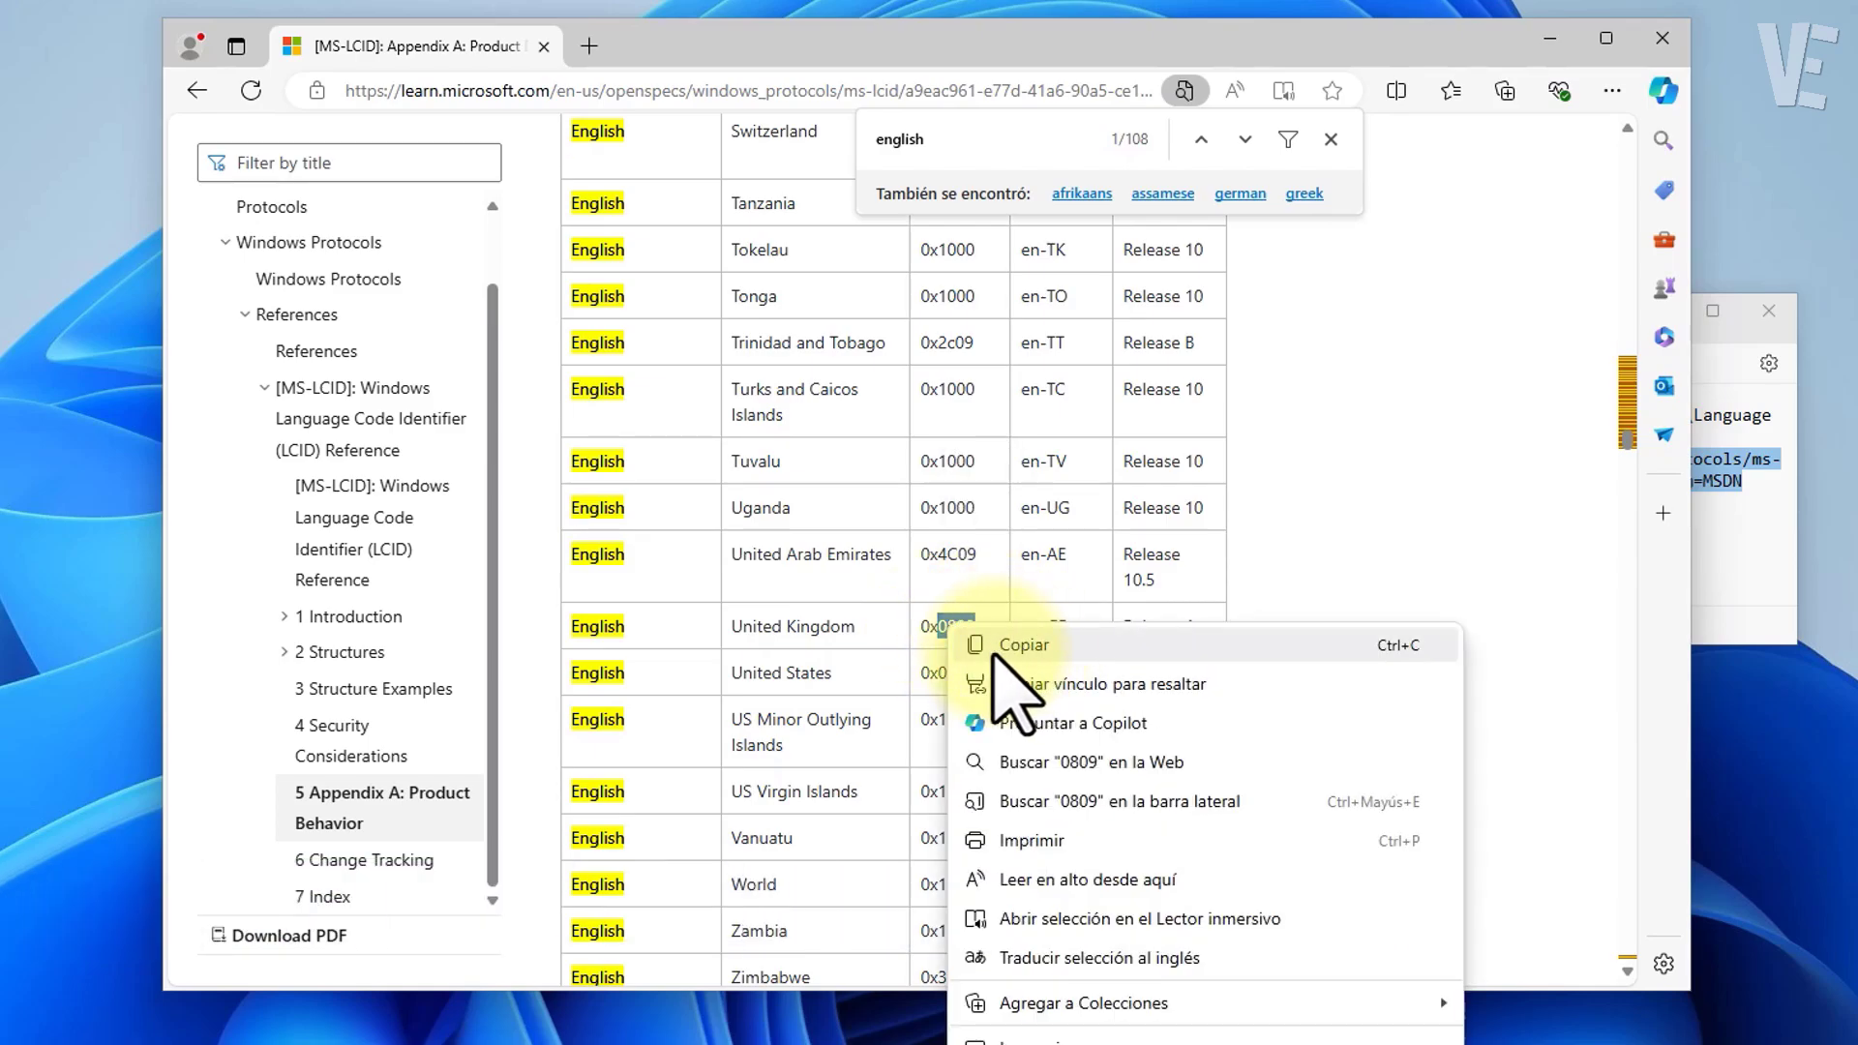
{"action": "left_click", "coordinate": [1012, 647]}
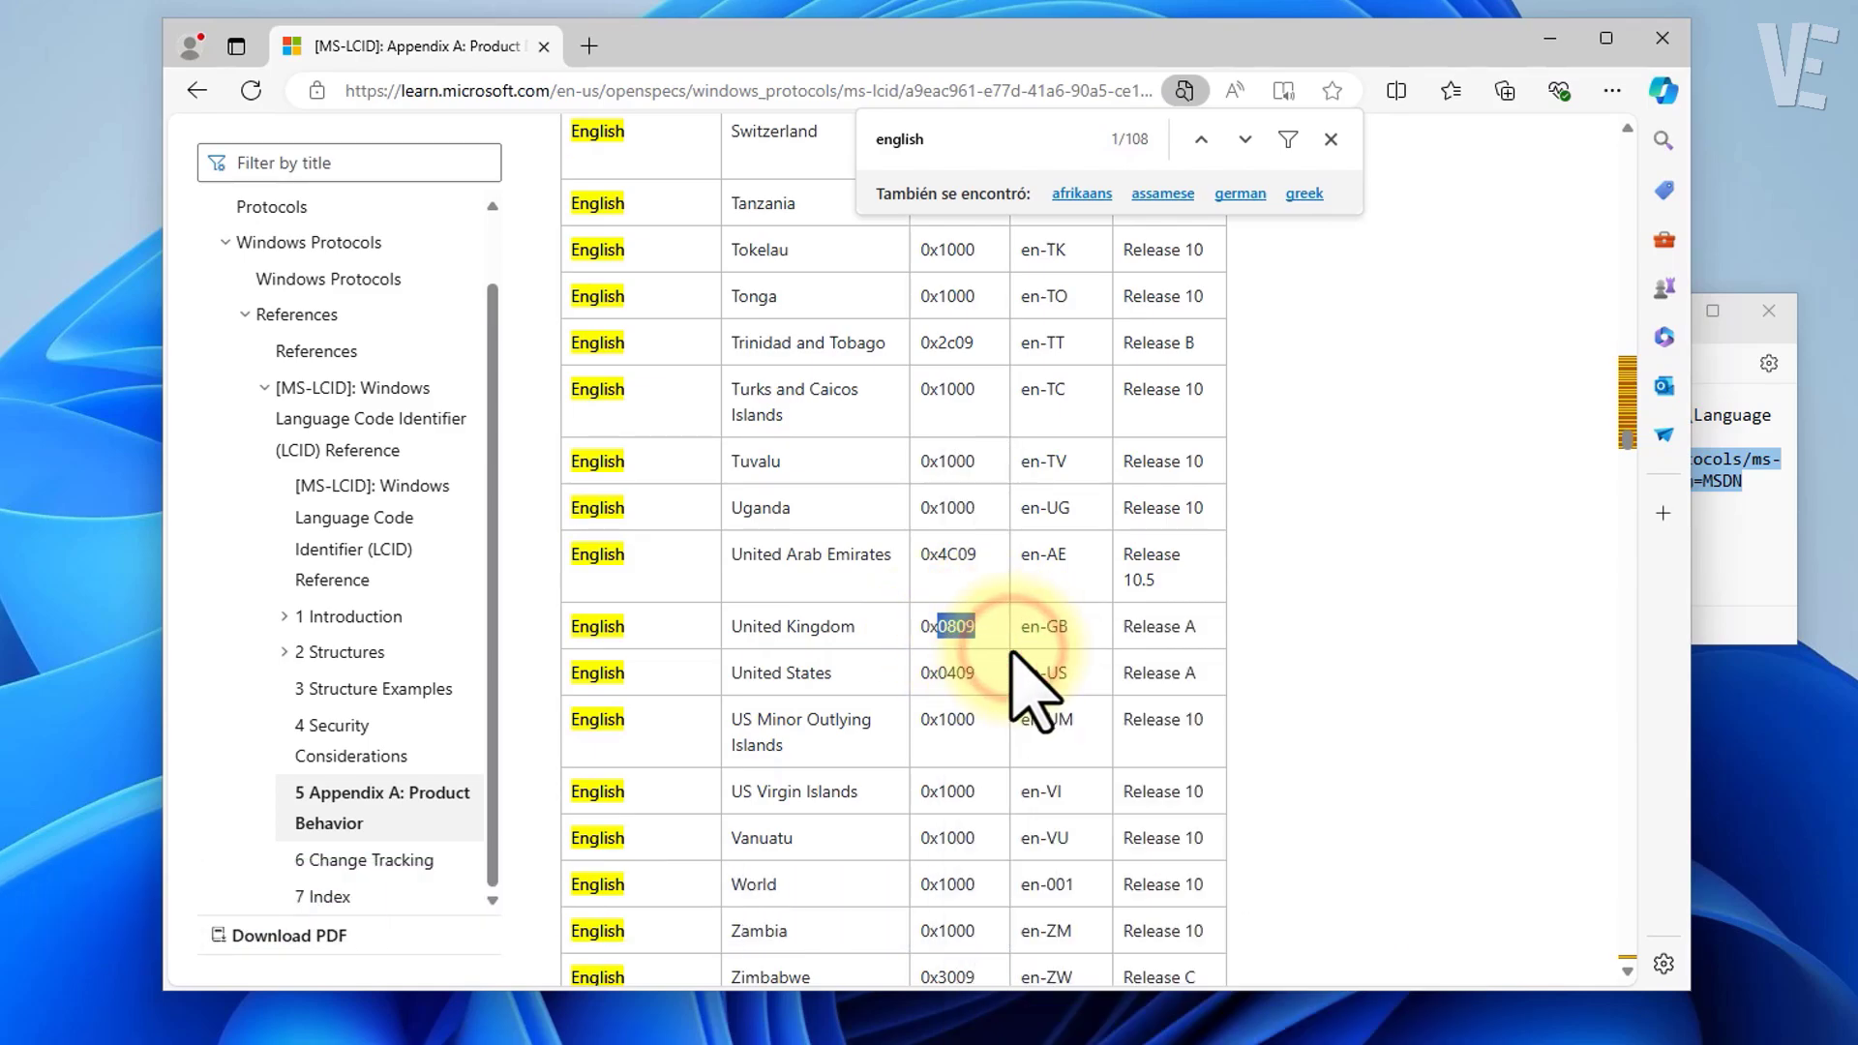
Return to the Registry Editor and set the data of the Default value in the Language key to 0809.
{"action": "left_click", "coordinate": [1549, 41]}
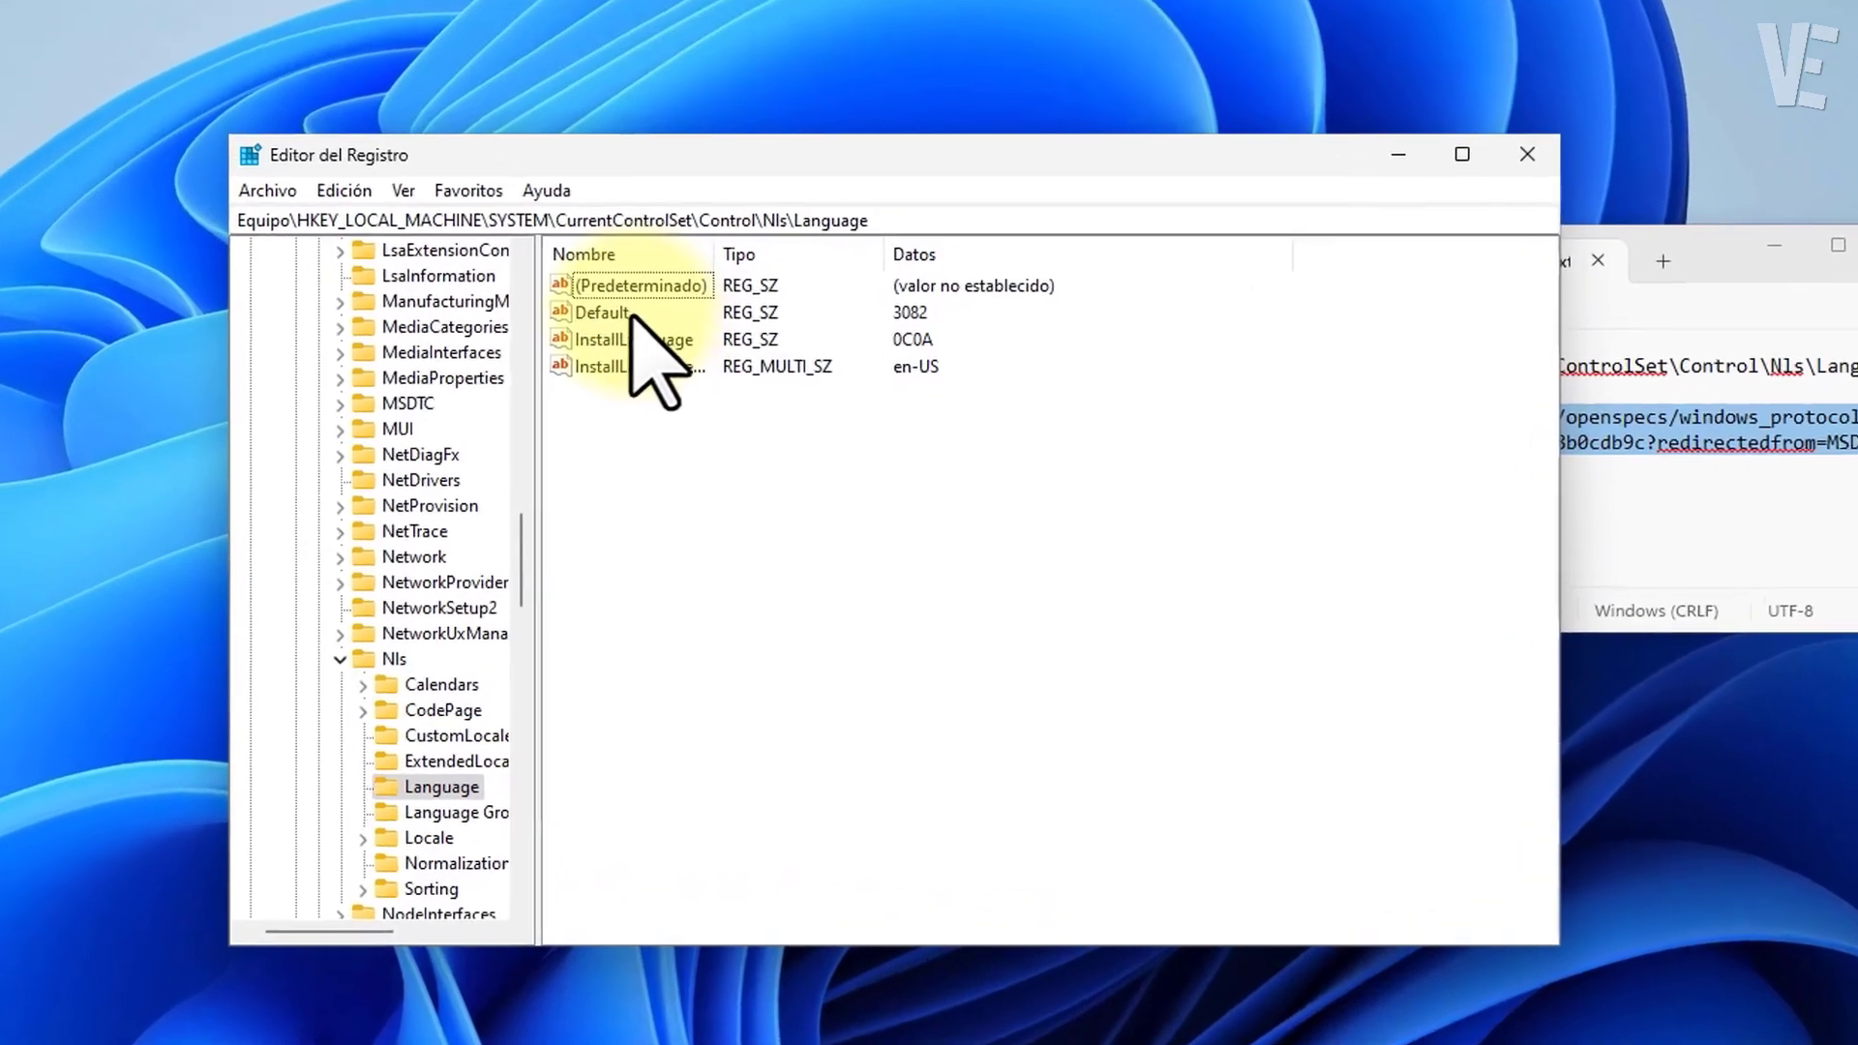
{"action": "double_click", "coordinate": [658, 369]}
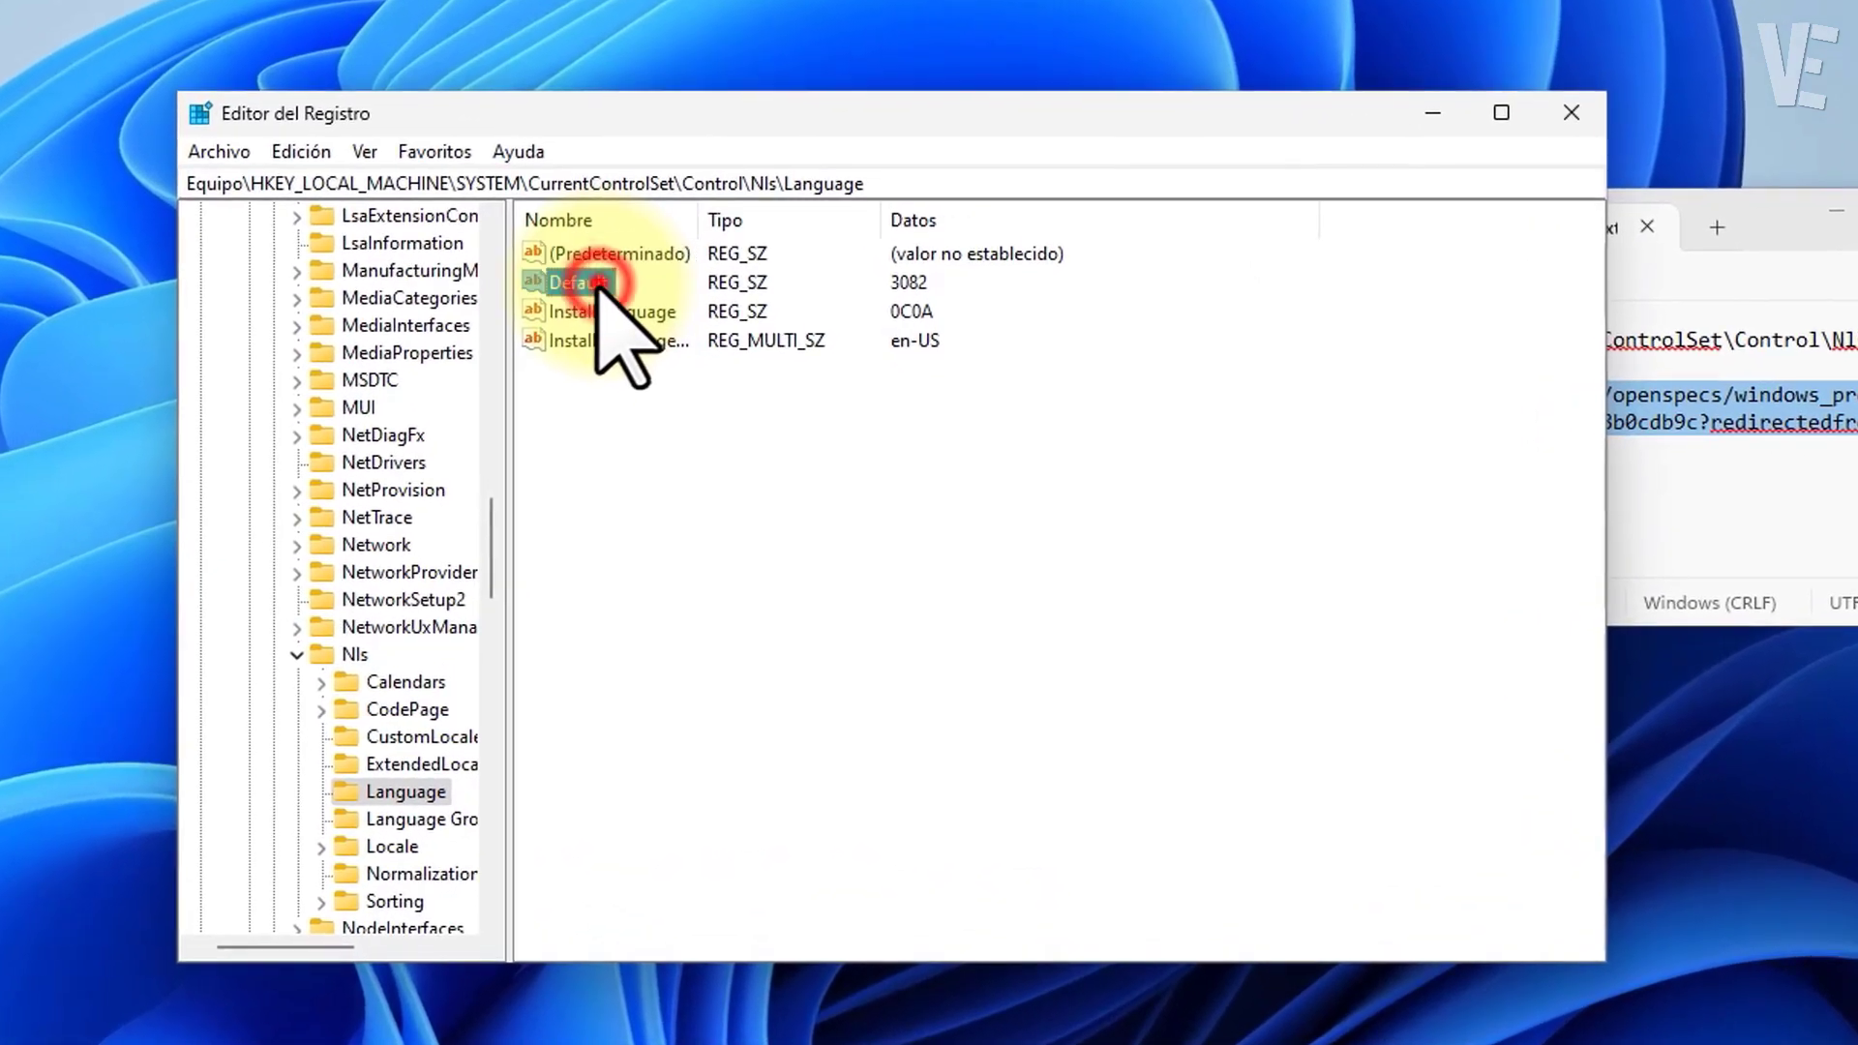
{"action": "right_click", "coordinate": [419, 407]}
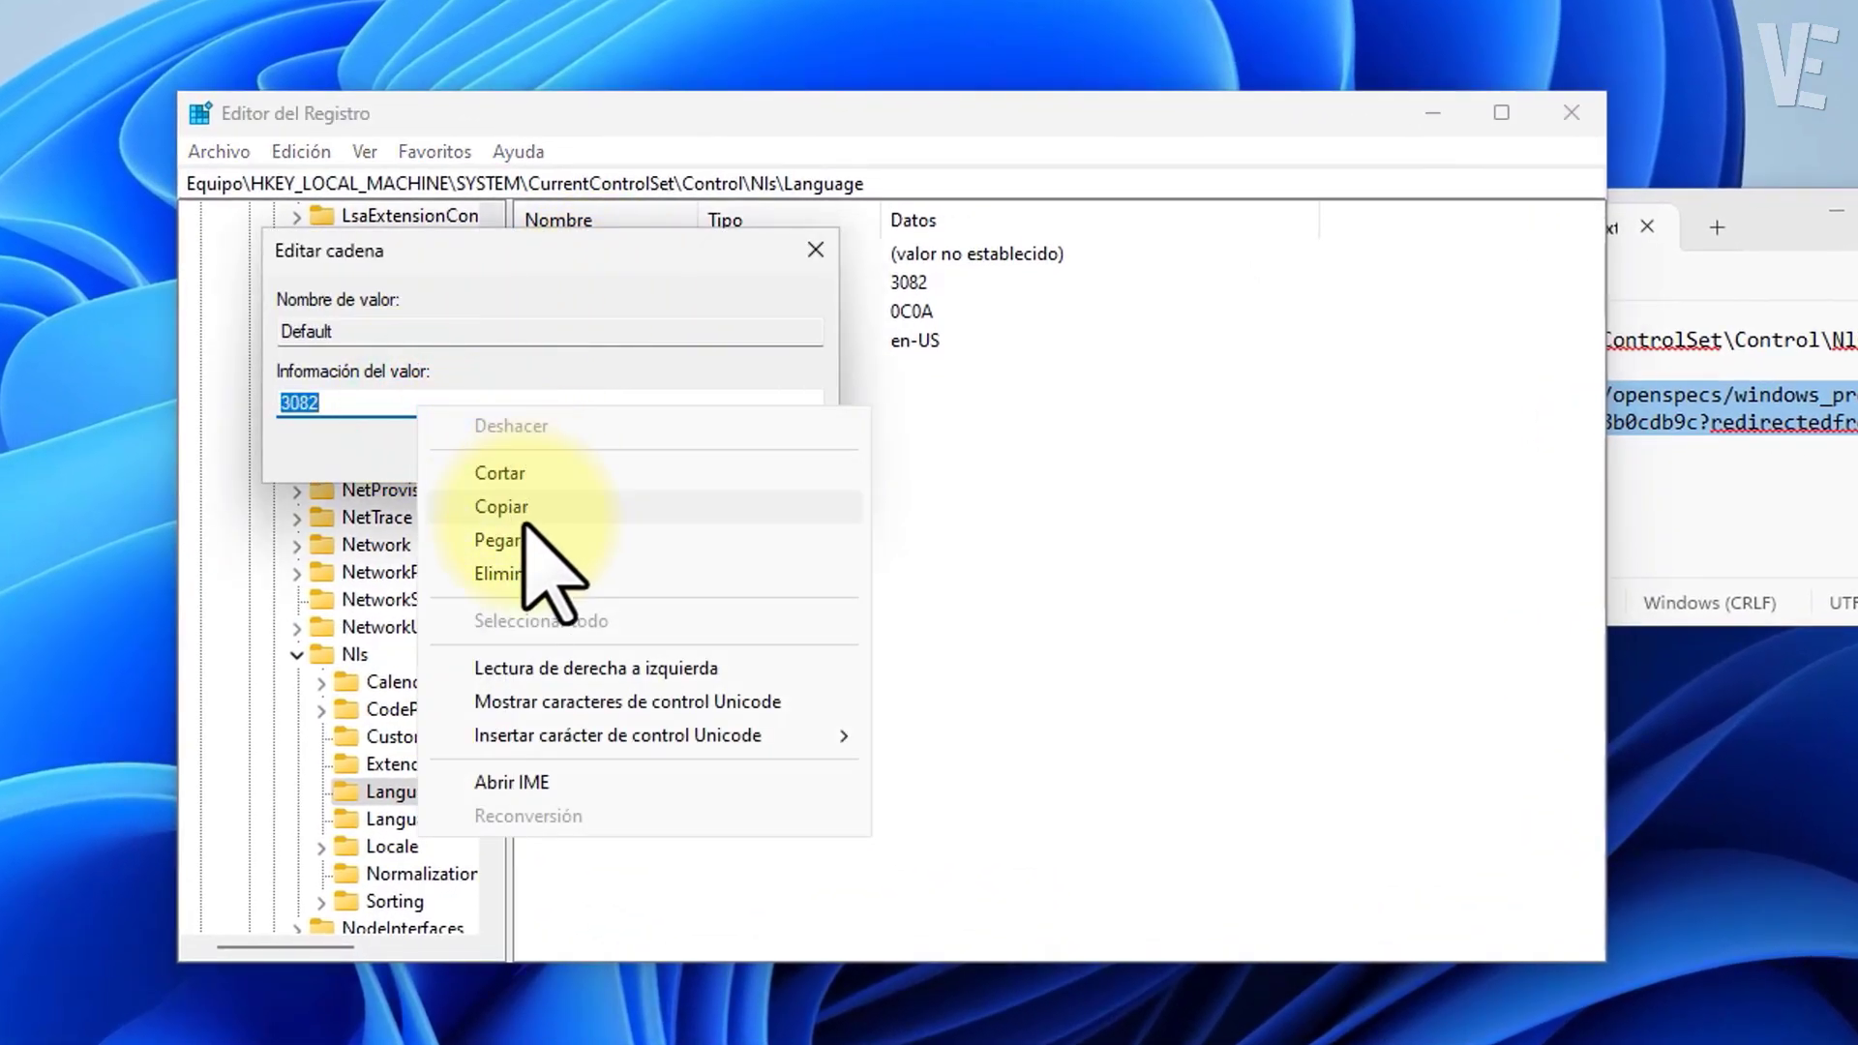
{"action": "left_click", "coordinate": [514, 542]}
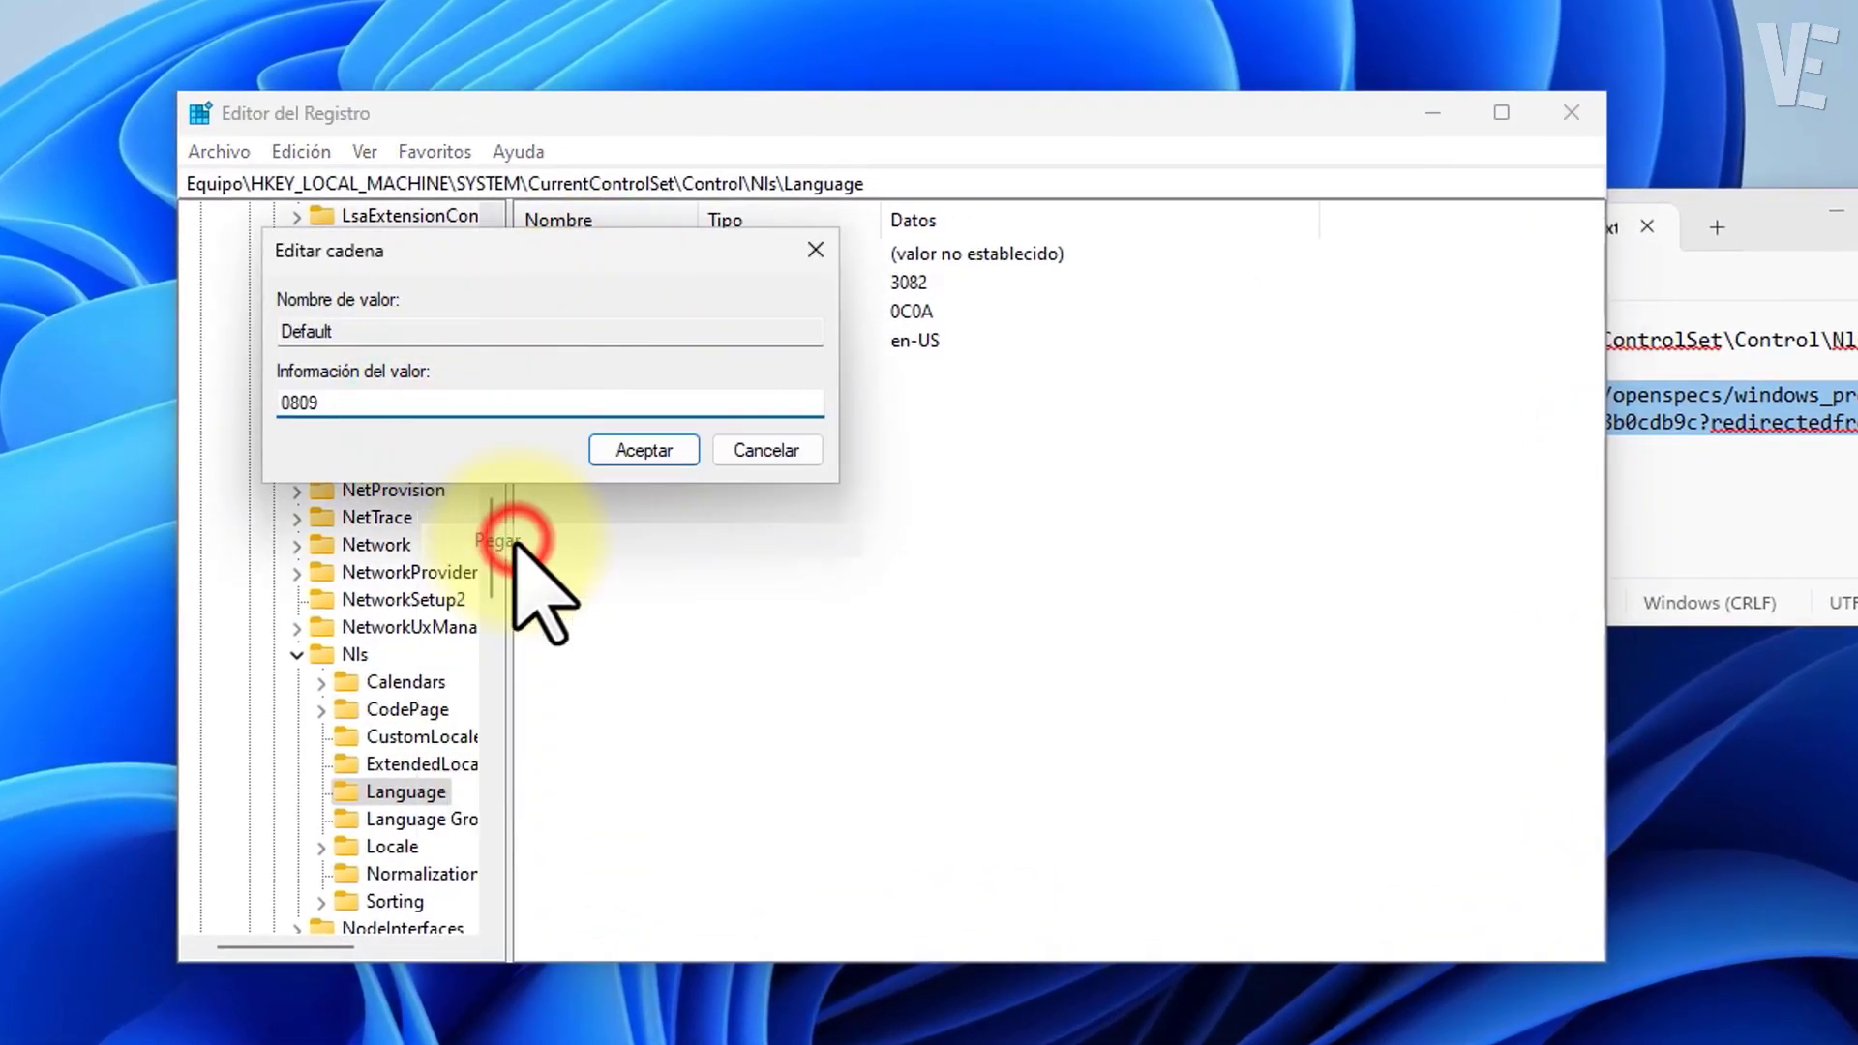
{"action": "left_click", "coordinate": [654, 453]}
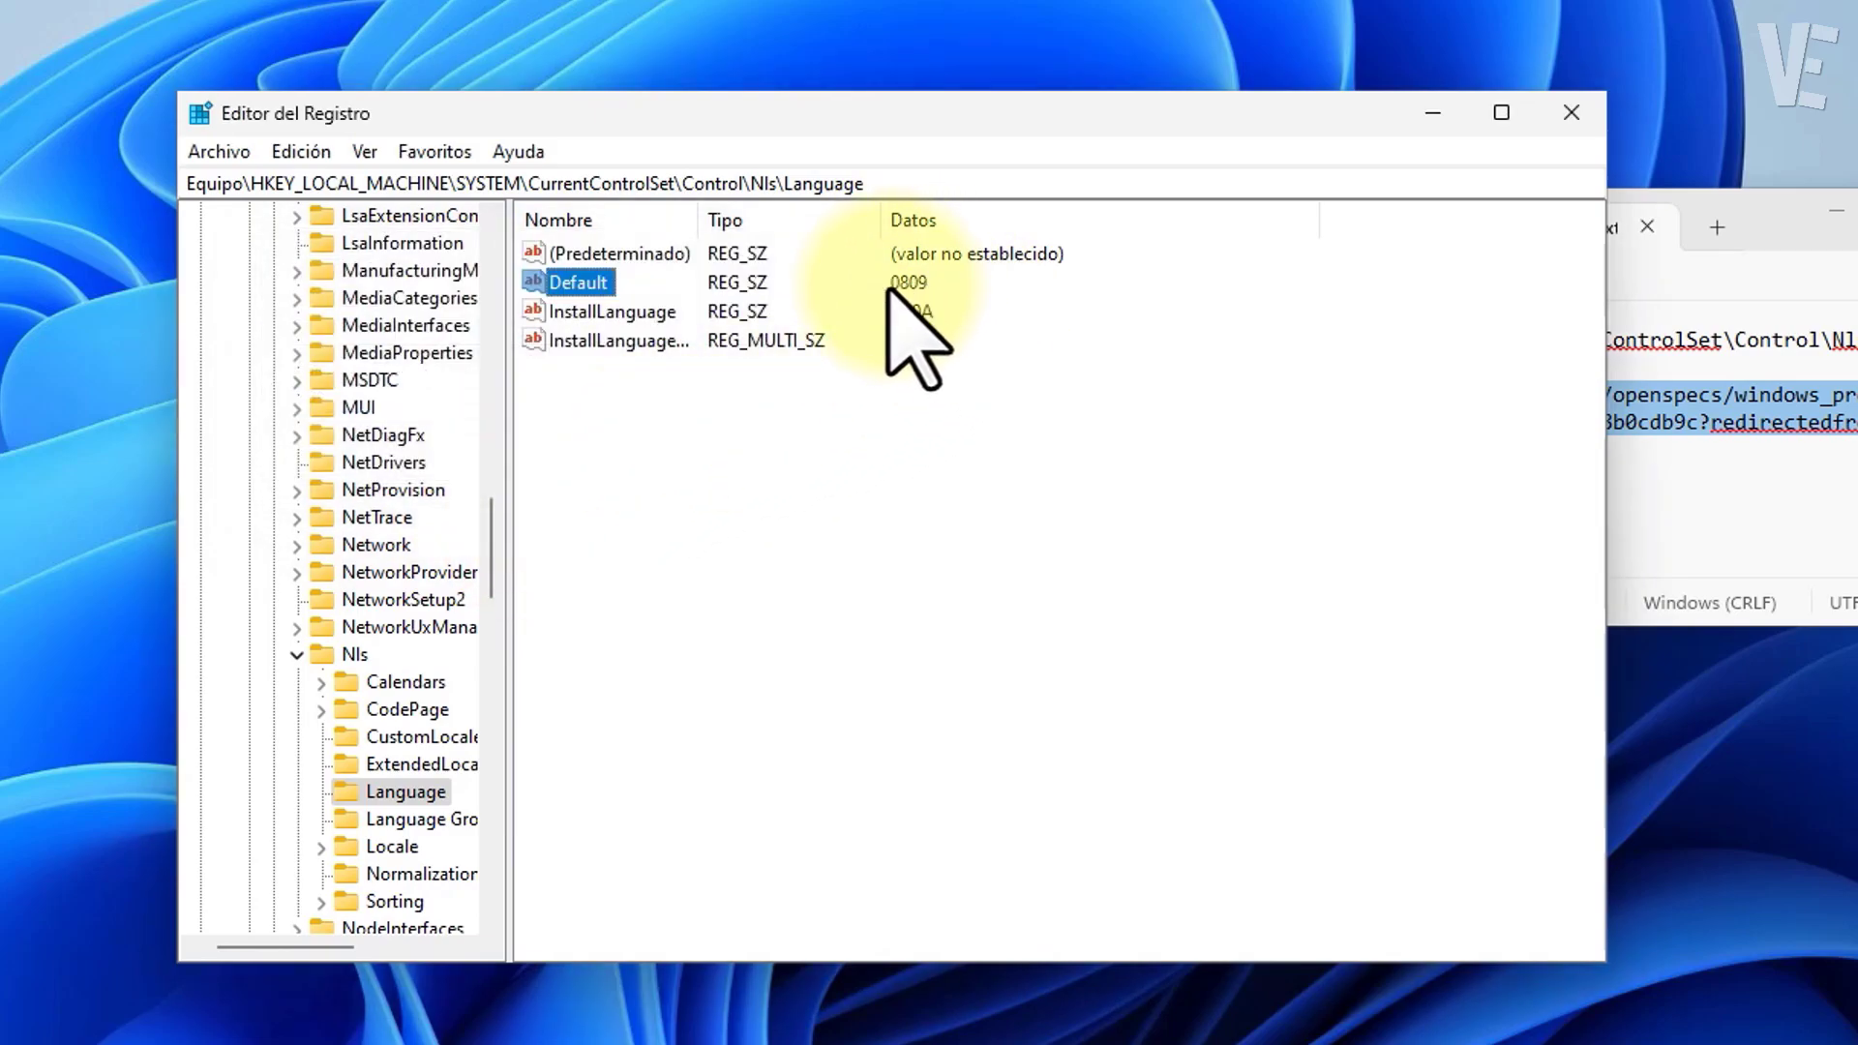
Set the data of the InstallLanguage value in the Language key to 0809.
{"action": "double_click", "coordinate": [666, 313]}
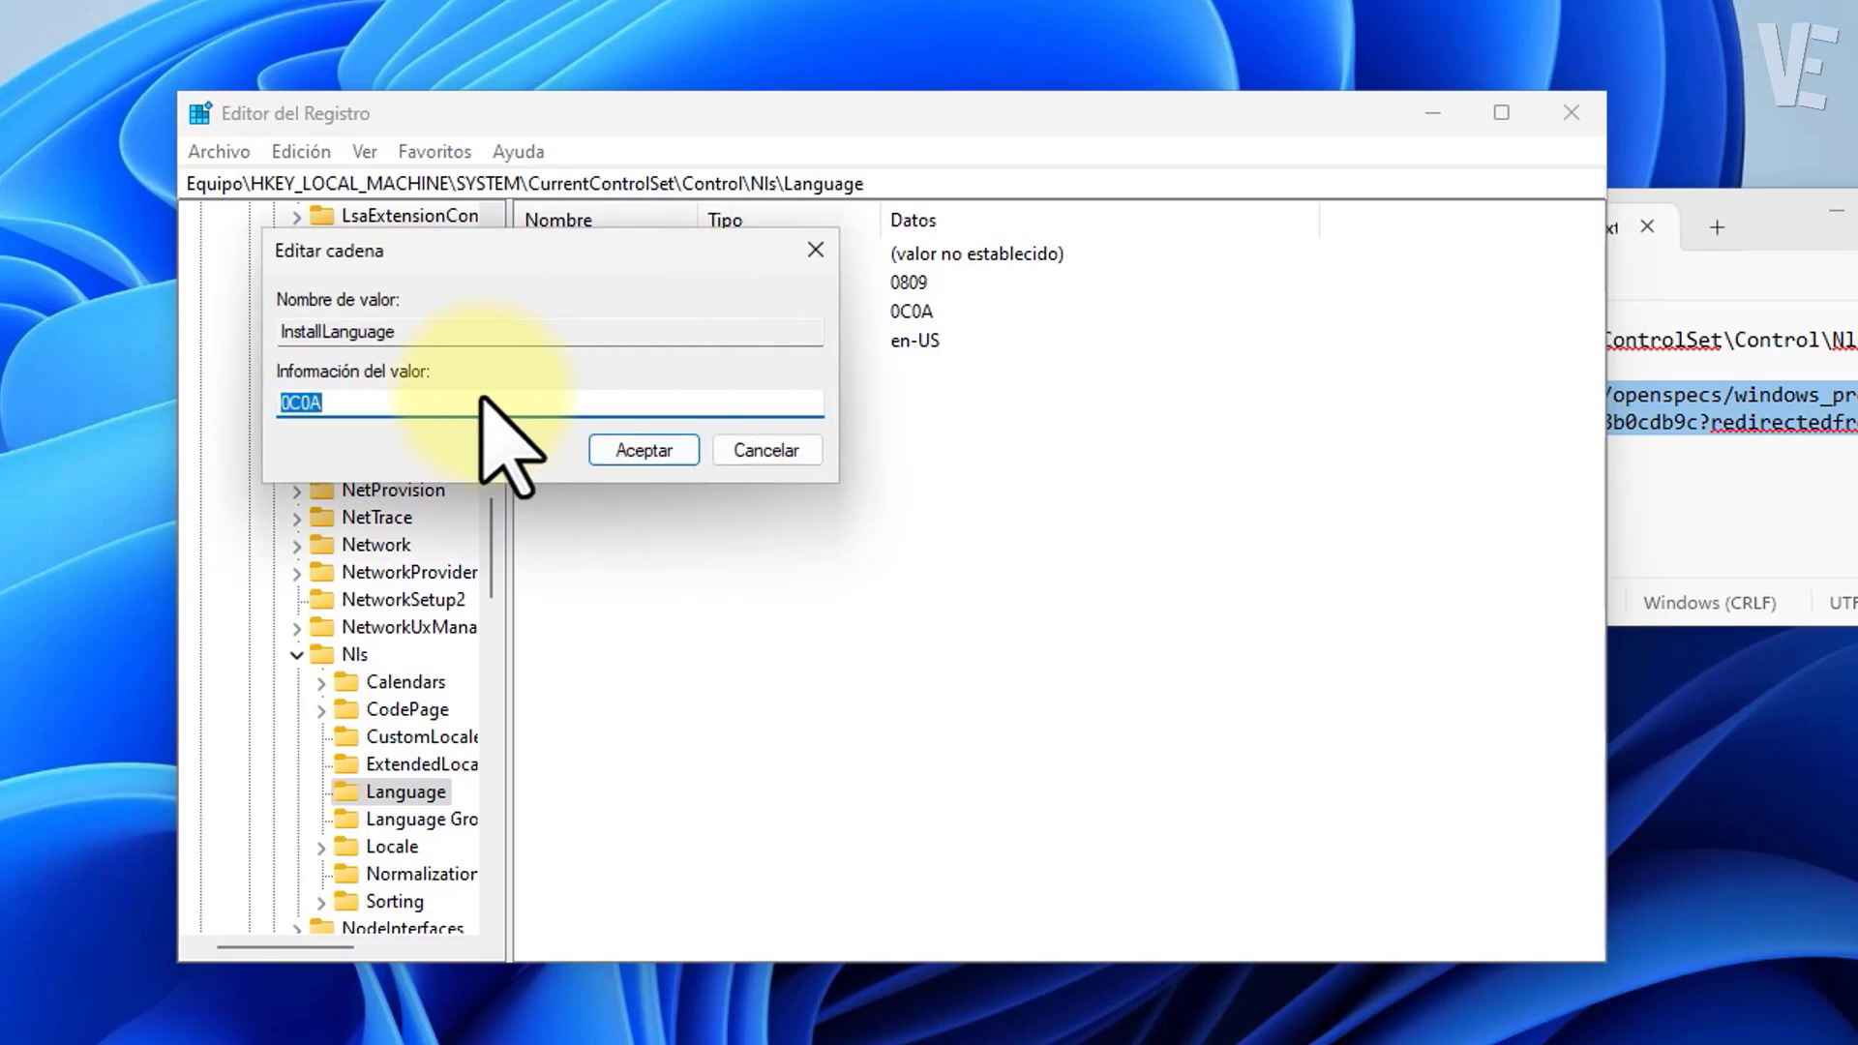
{"action": "right_click", "coordinate": [431, 400]}
{"action": "left_click", "coordinate": [511, 534]}
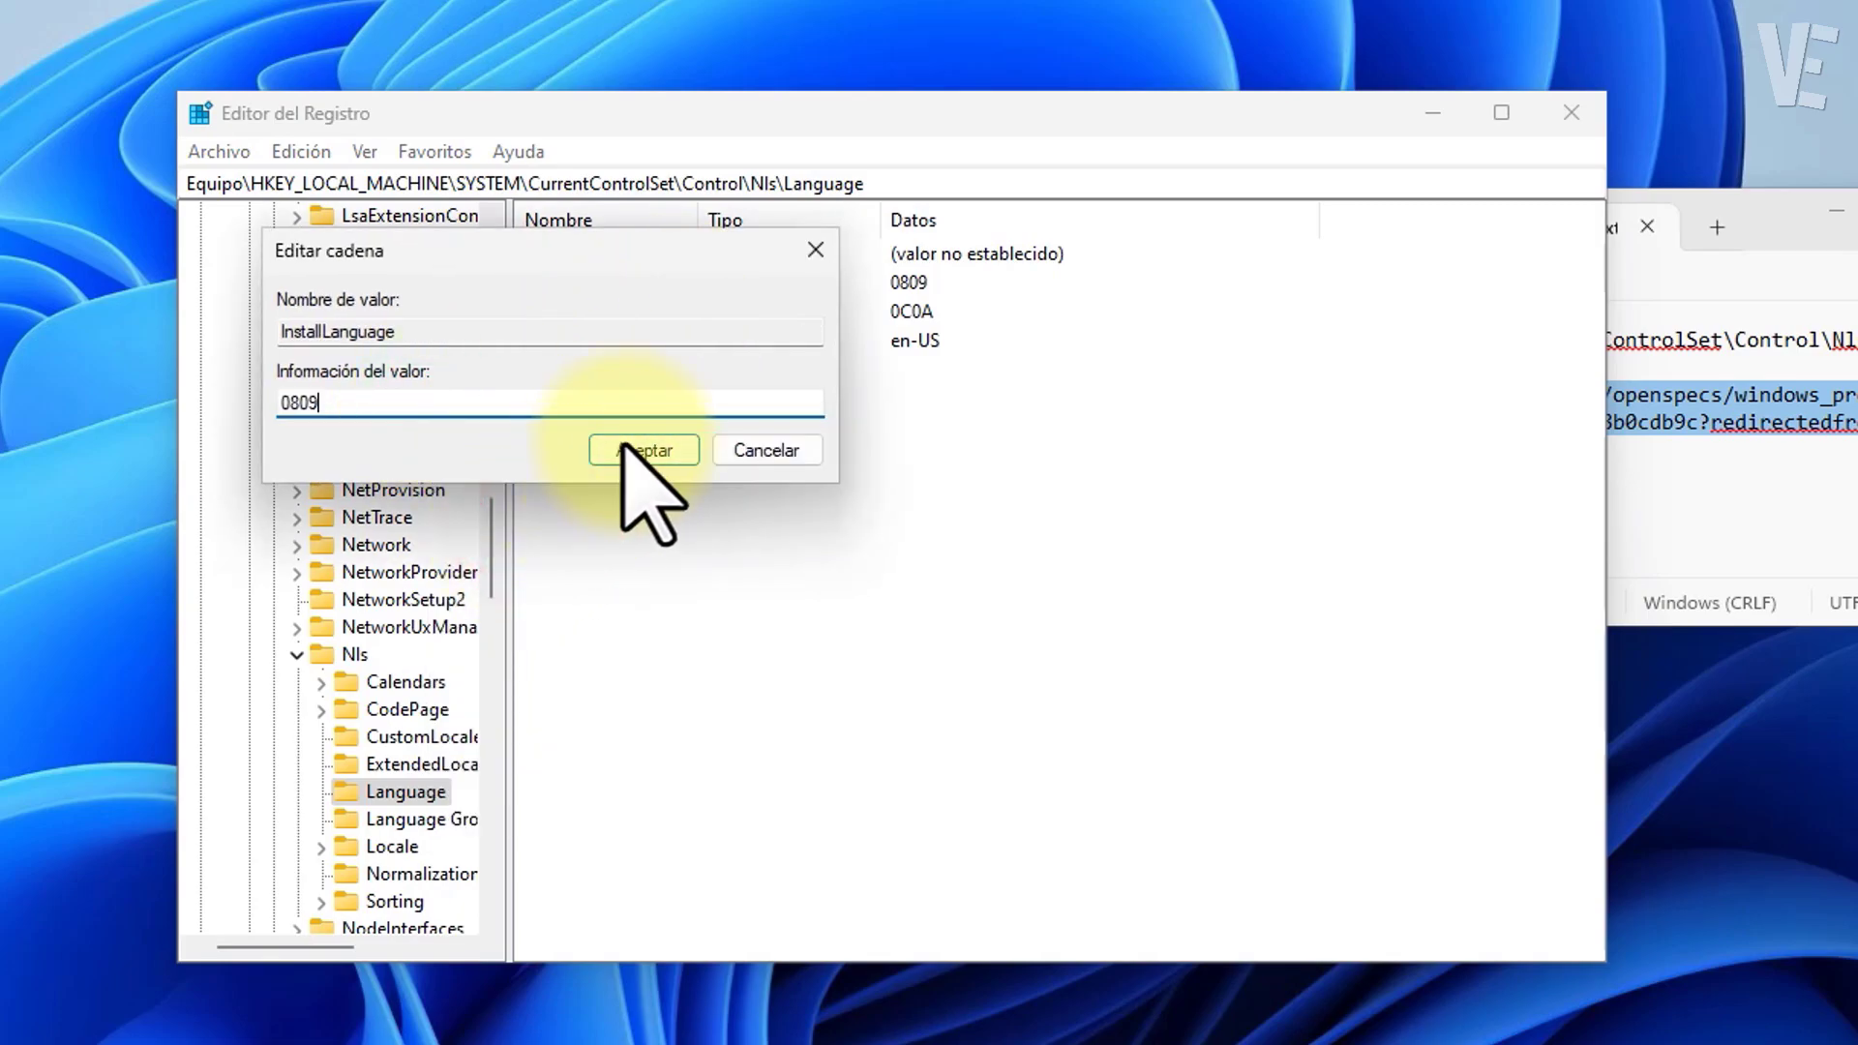
{"action": "left_click", "coordinate": [625, 447]}
{"action": "left_click", "coordinate": [813, 341]}
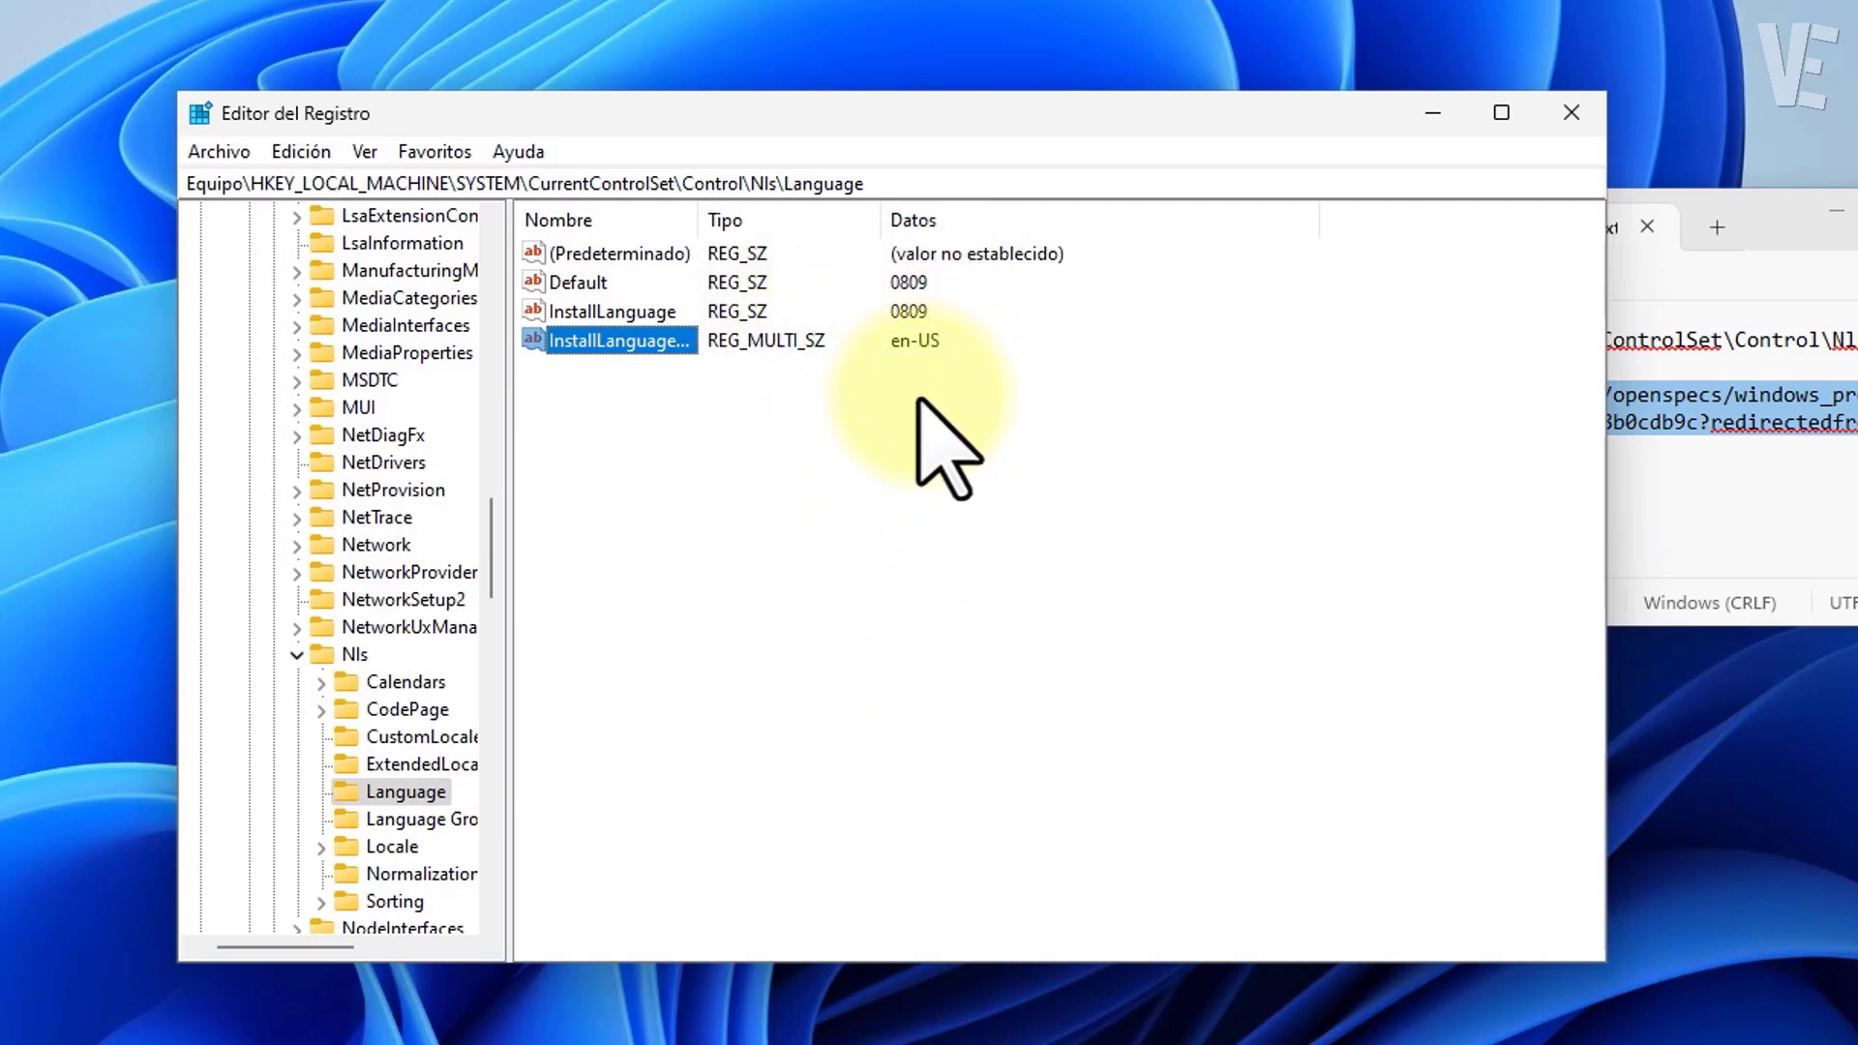
Close the Registry Editor and the notes file, and restart the computer.
{"action": "left_click", "coordinate": [1573, 121]}
{"action": "left_click", "coordinate": [1471, 414]}
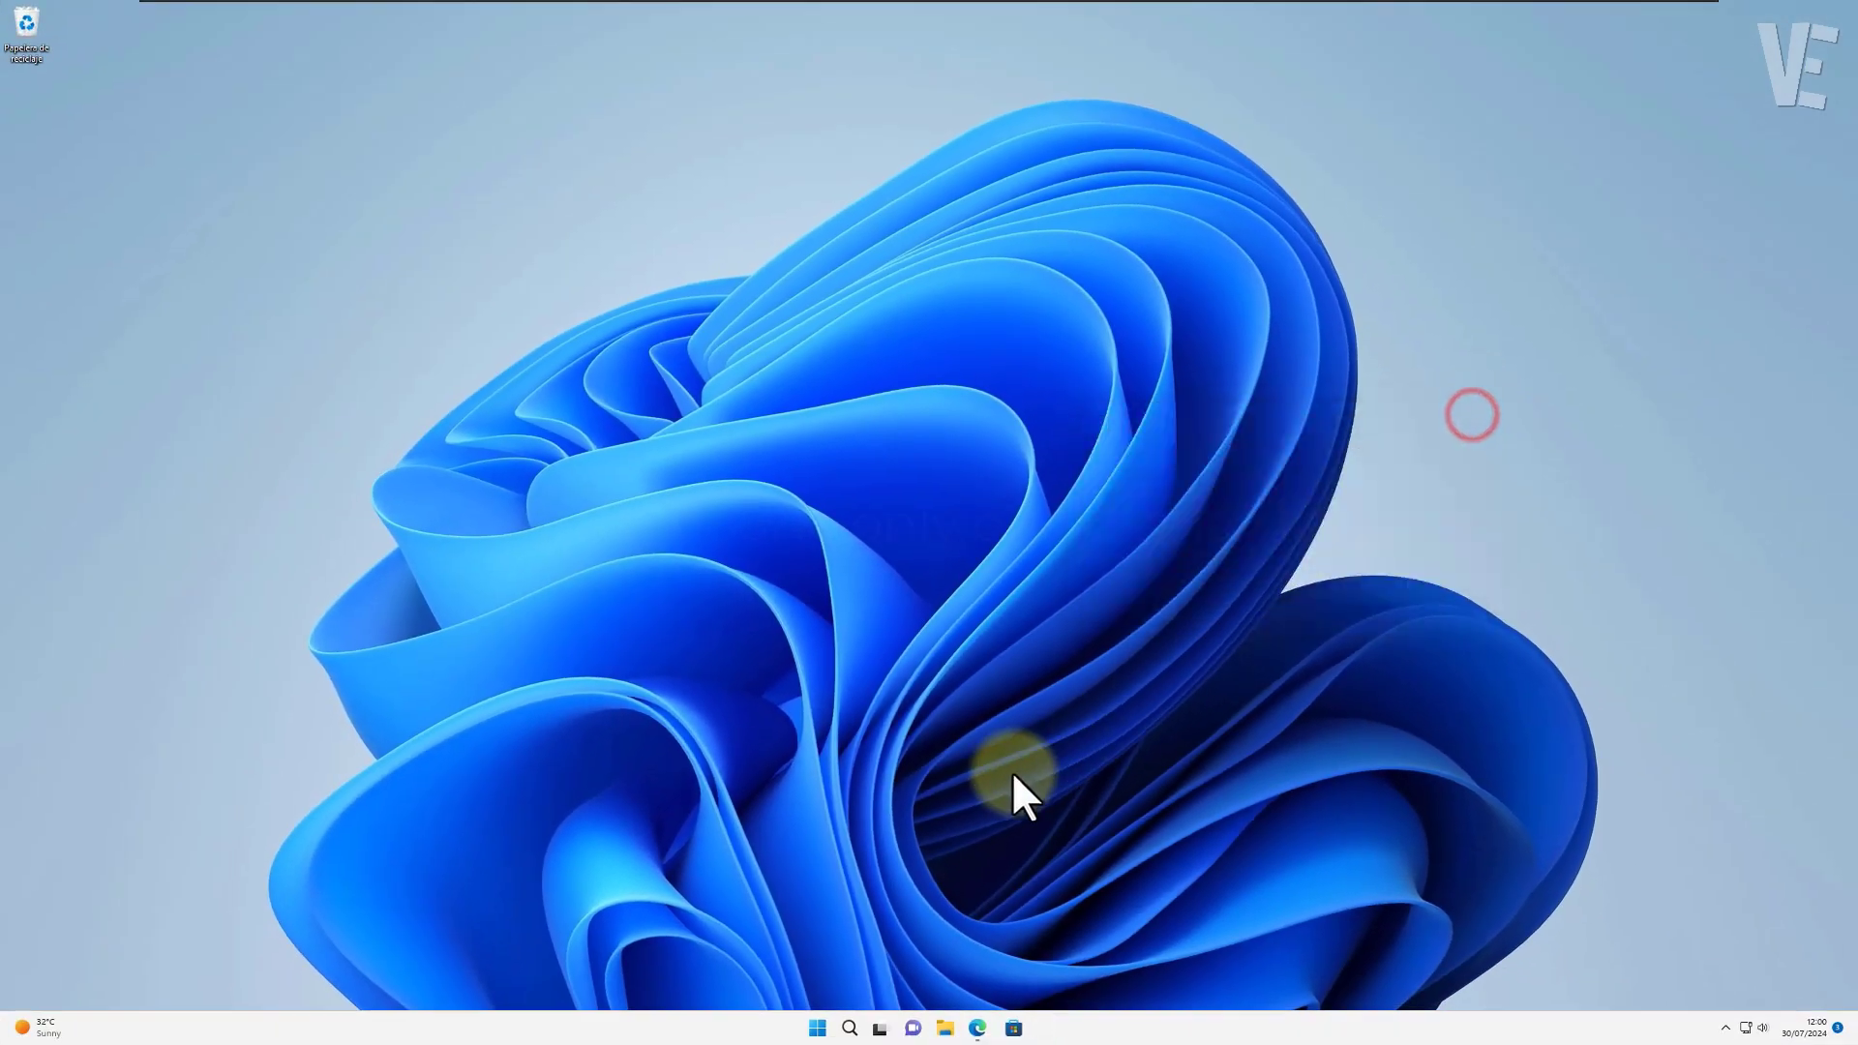
{"action": "left_click", "coordinate": [835, 1021]}
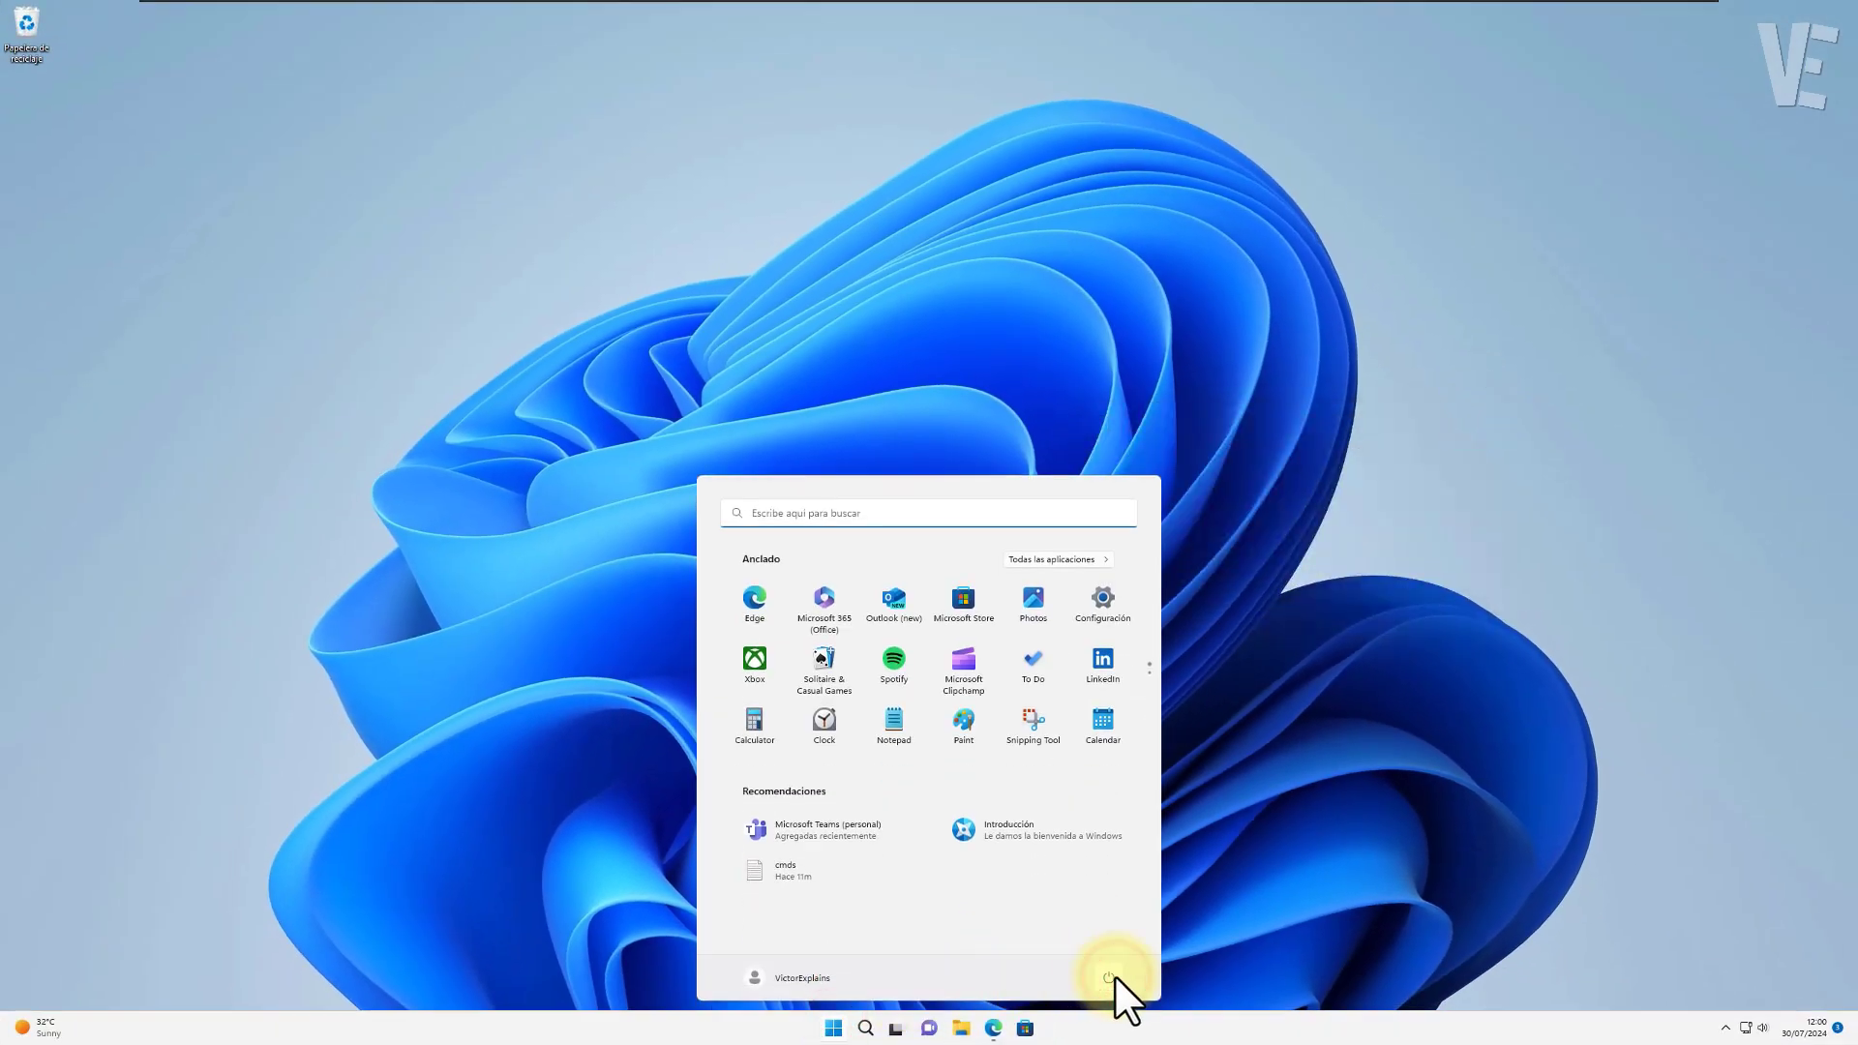
{"action": "left_click", "coordinate": [1114, 976]}
{"action": "left_click", "coordinate": [1075, 946]}
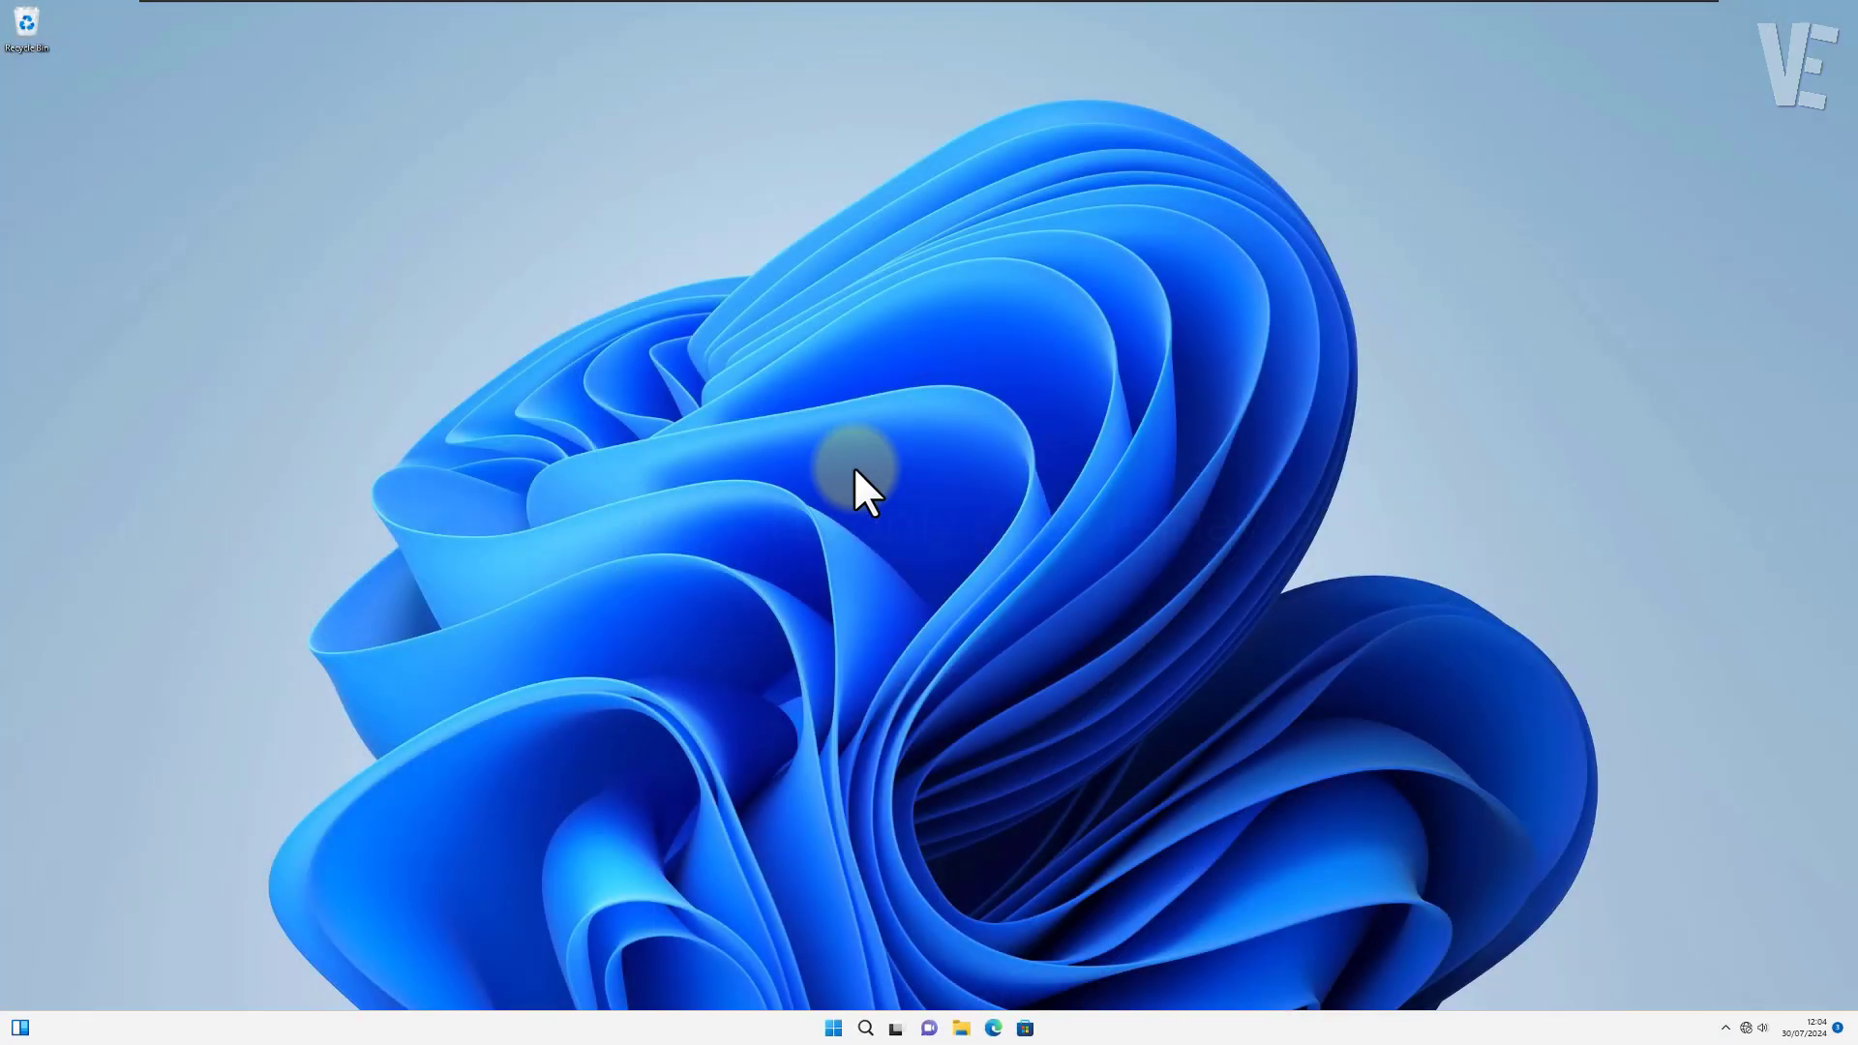
Open the Windows Settings and look through the System page to check the language of its entries.
{"action": "left_click", "coordinate": [828, 1034]}
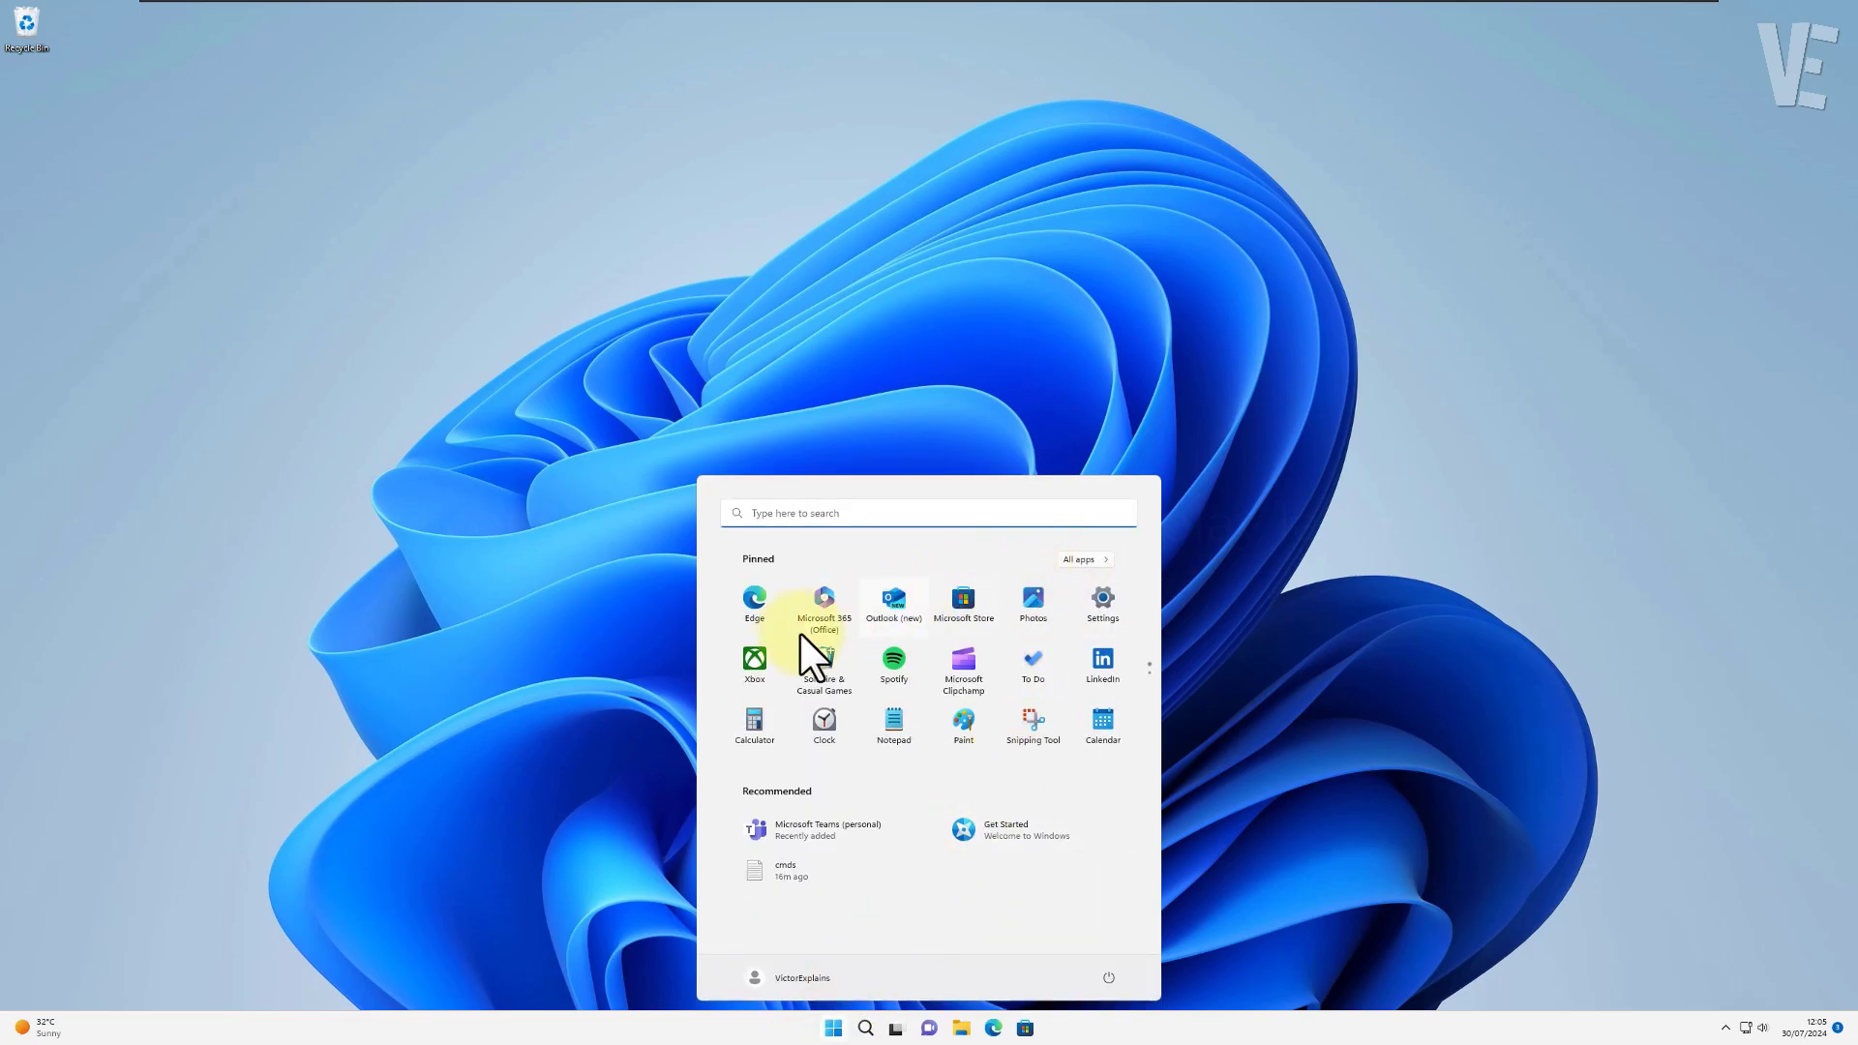
{"action": "left_click", "coordinate": [1101, 610]}
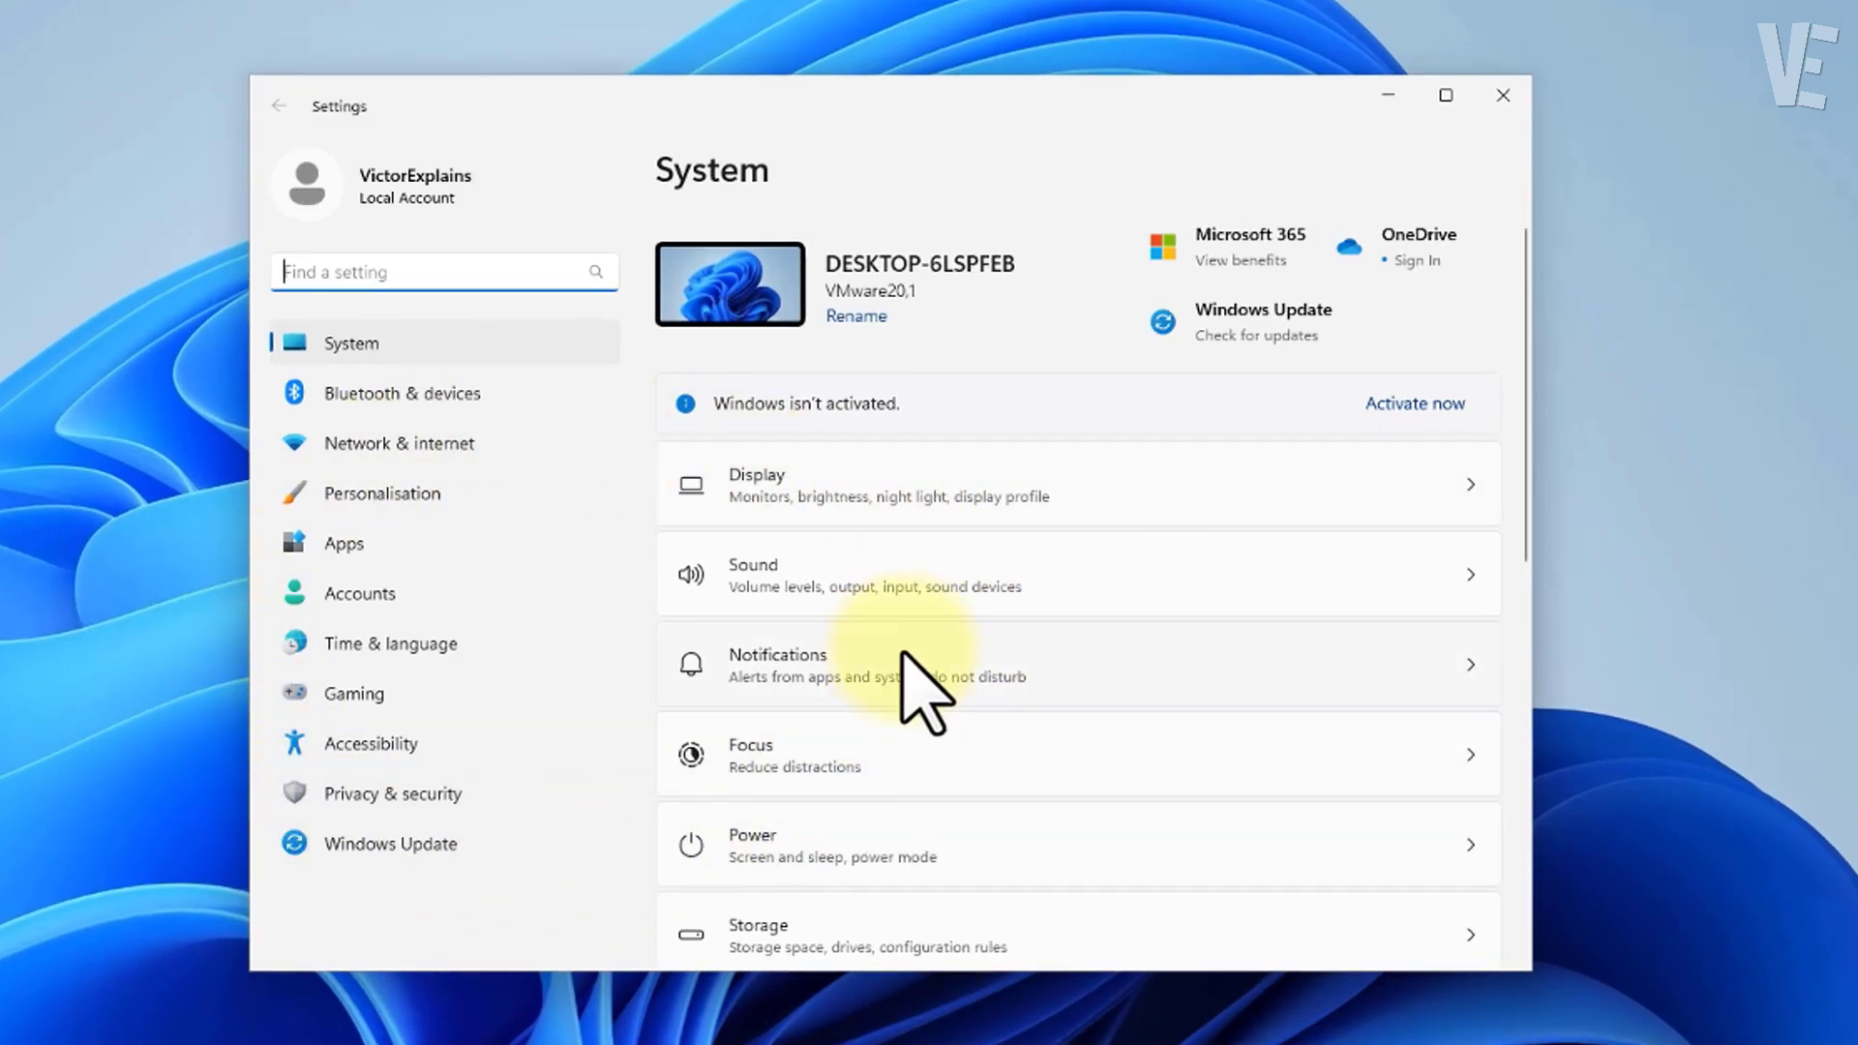
{"action": "scroll", "coordinate": [908, 689], "scroll_direction": "down", "scroll_amount": 4}
{"action": "scroll", "coordinate": [908, 689], "scroll_direction": "down", "scroll_amount": 3}
{"action": "scroll", "coordinate": [903, 699], "scroll_direction": "down", "scroll_amount": 3}
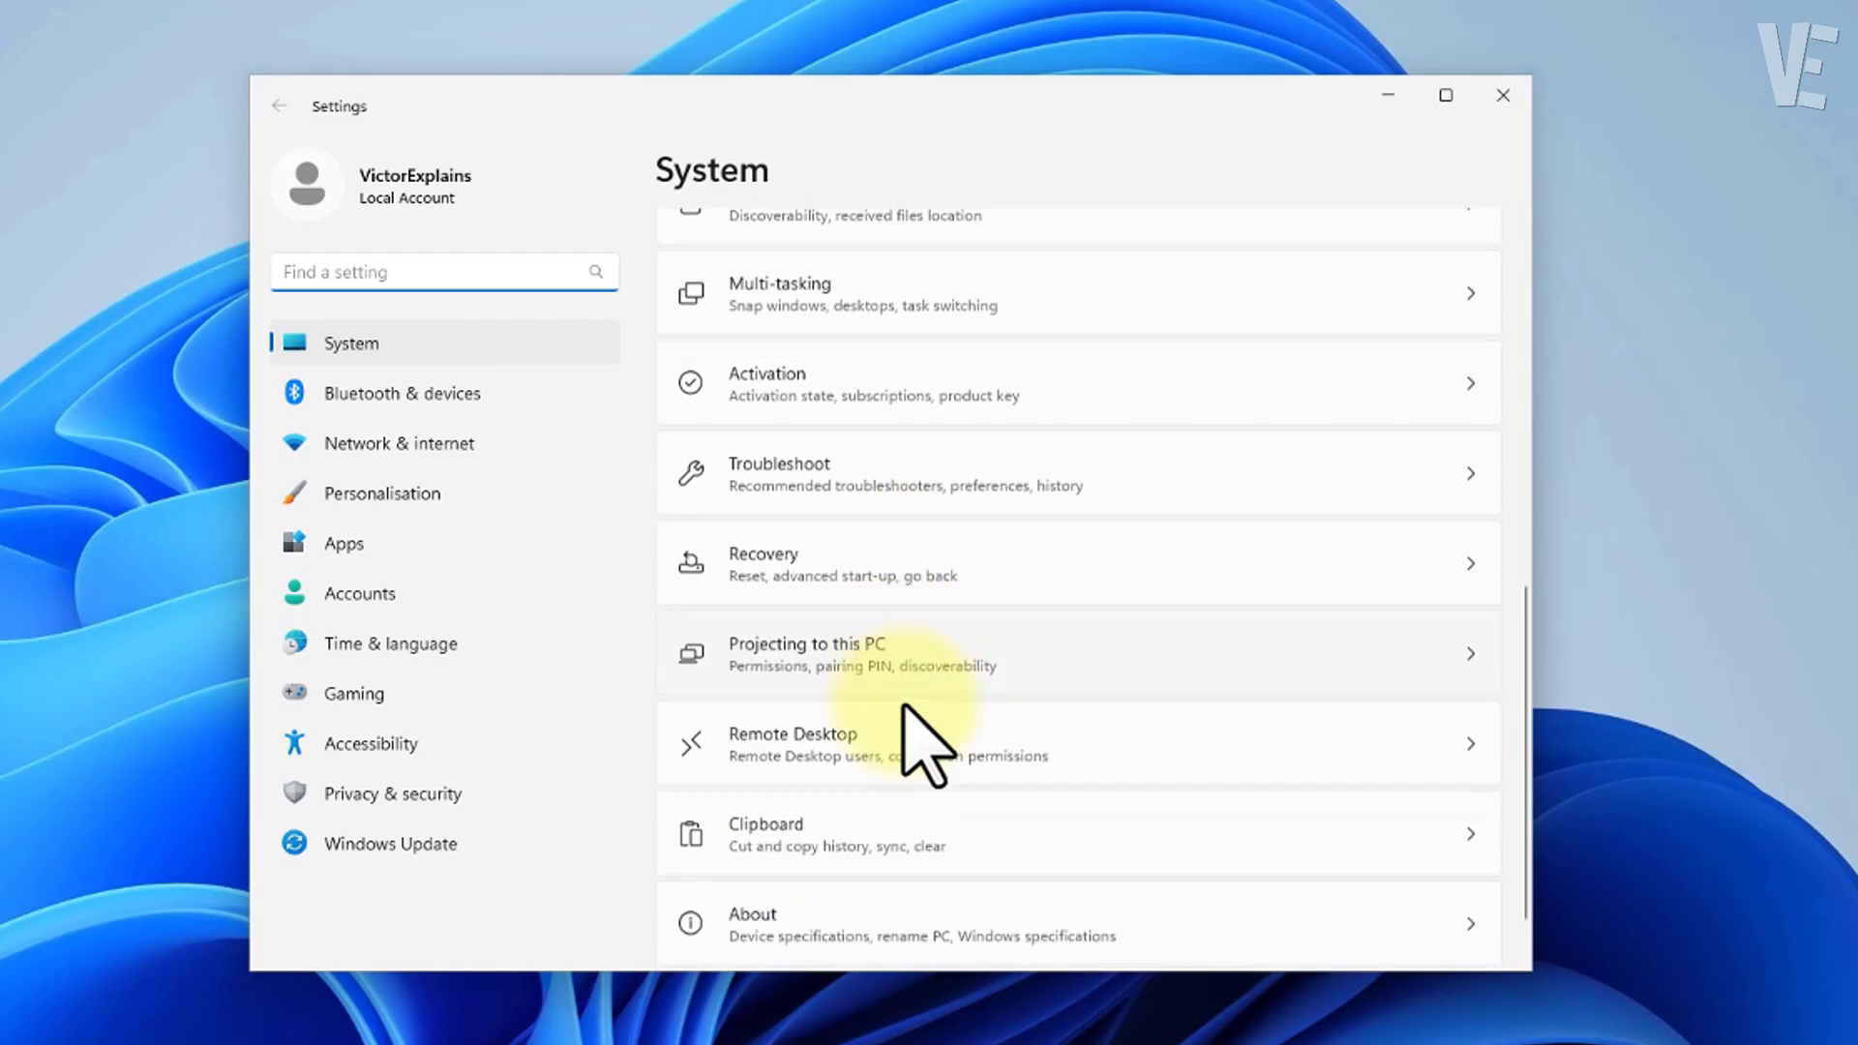
{"action": "scroll", "coordinate": [903, 716], "scroll_direction": "up", "scroll_amount": 10}
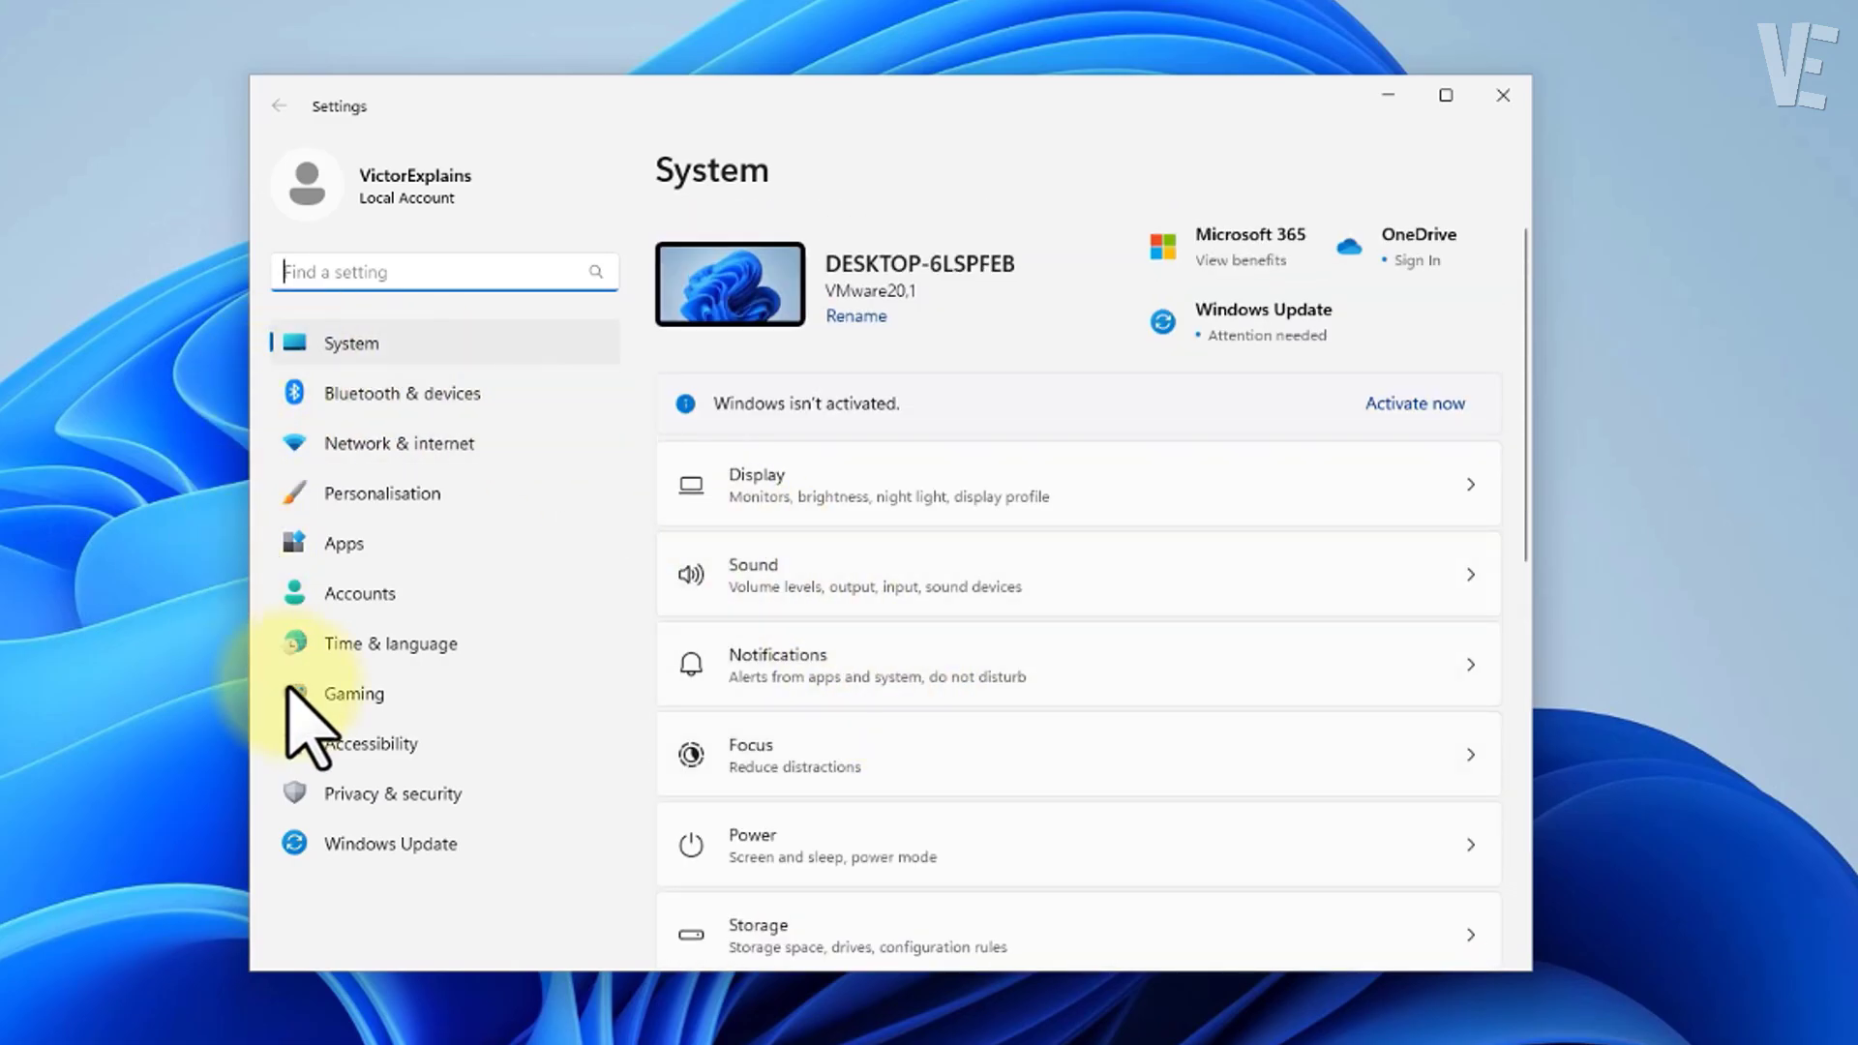
Review the Language & region page under Time & language to check the Windows display language, and close Settings.
{"action": "left_click", "coordinate": [366, 640]}
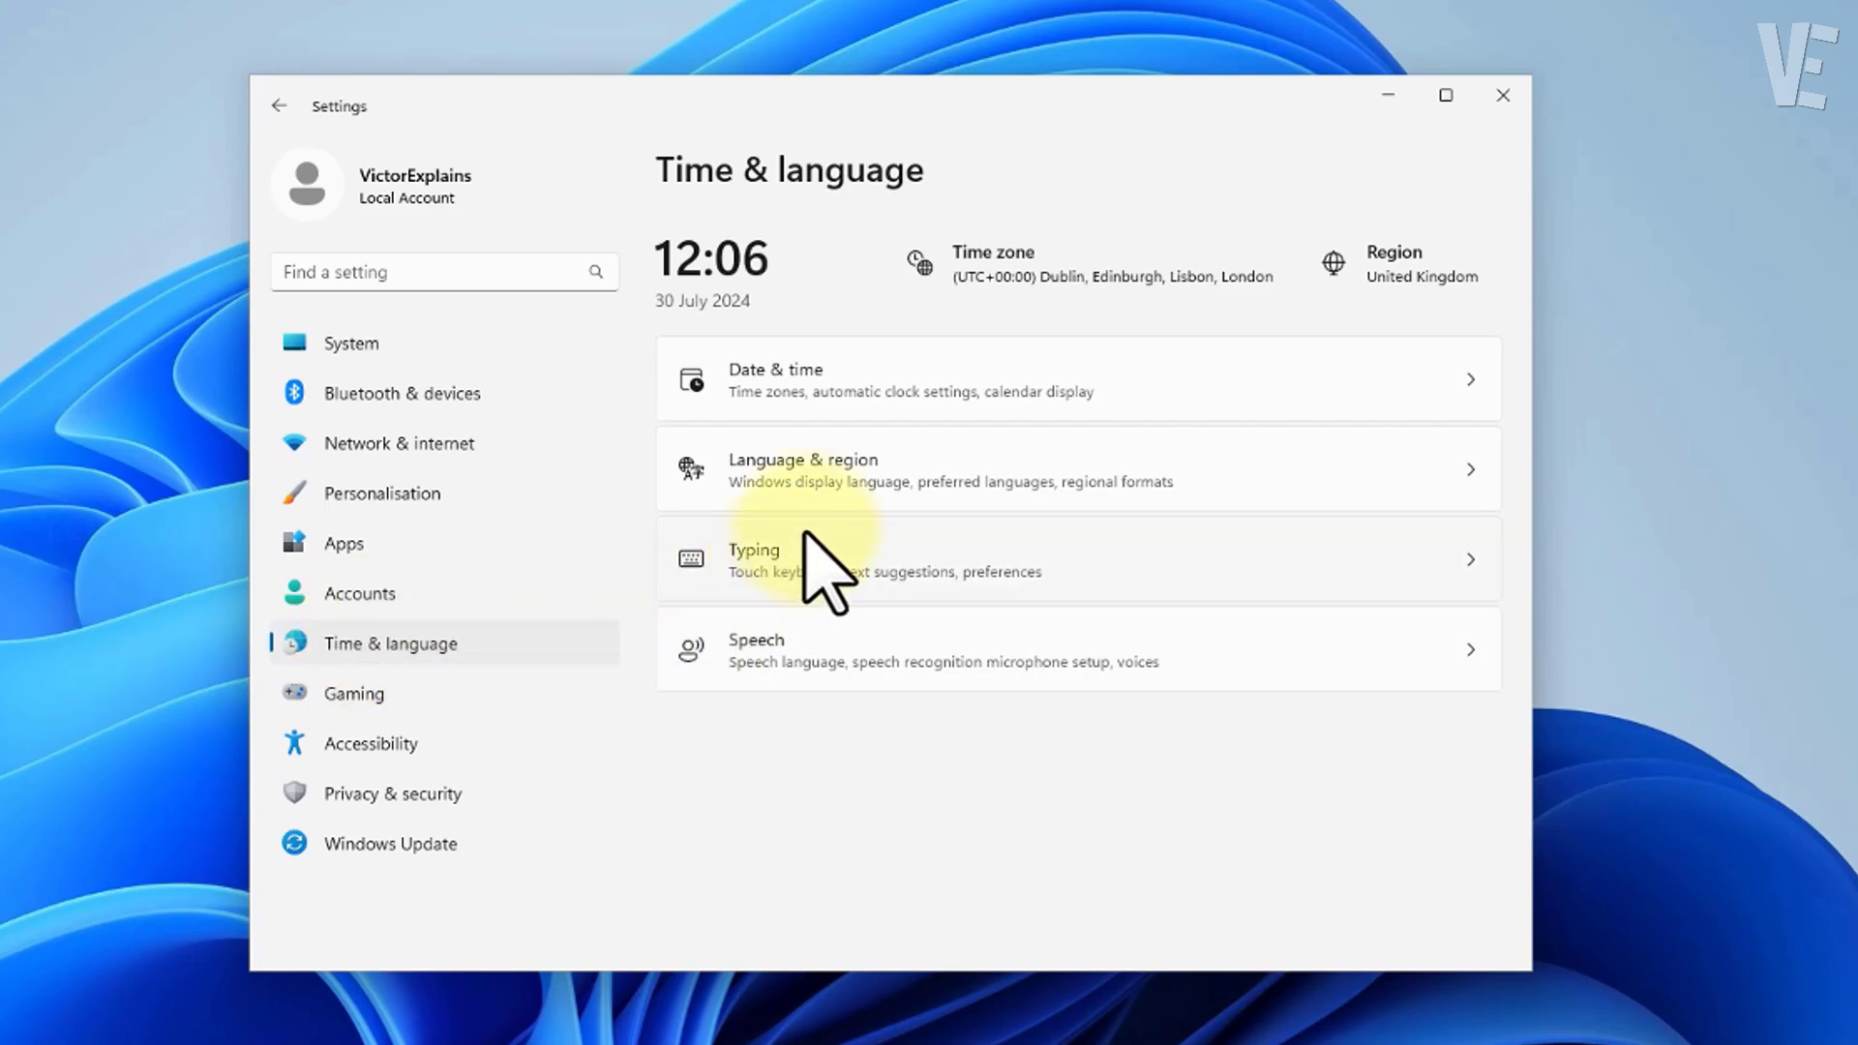
{"action": "left_click", "coordinate": [864, 493]}
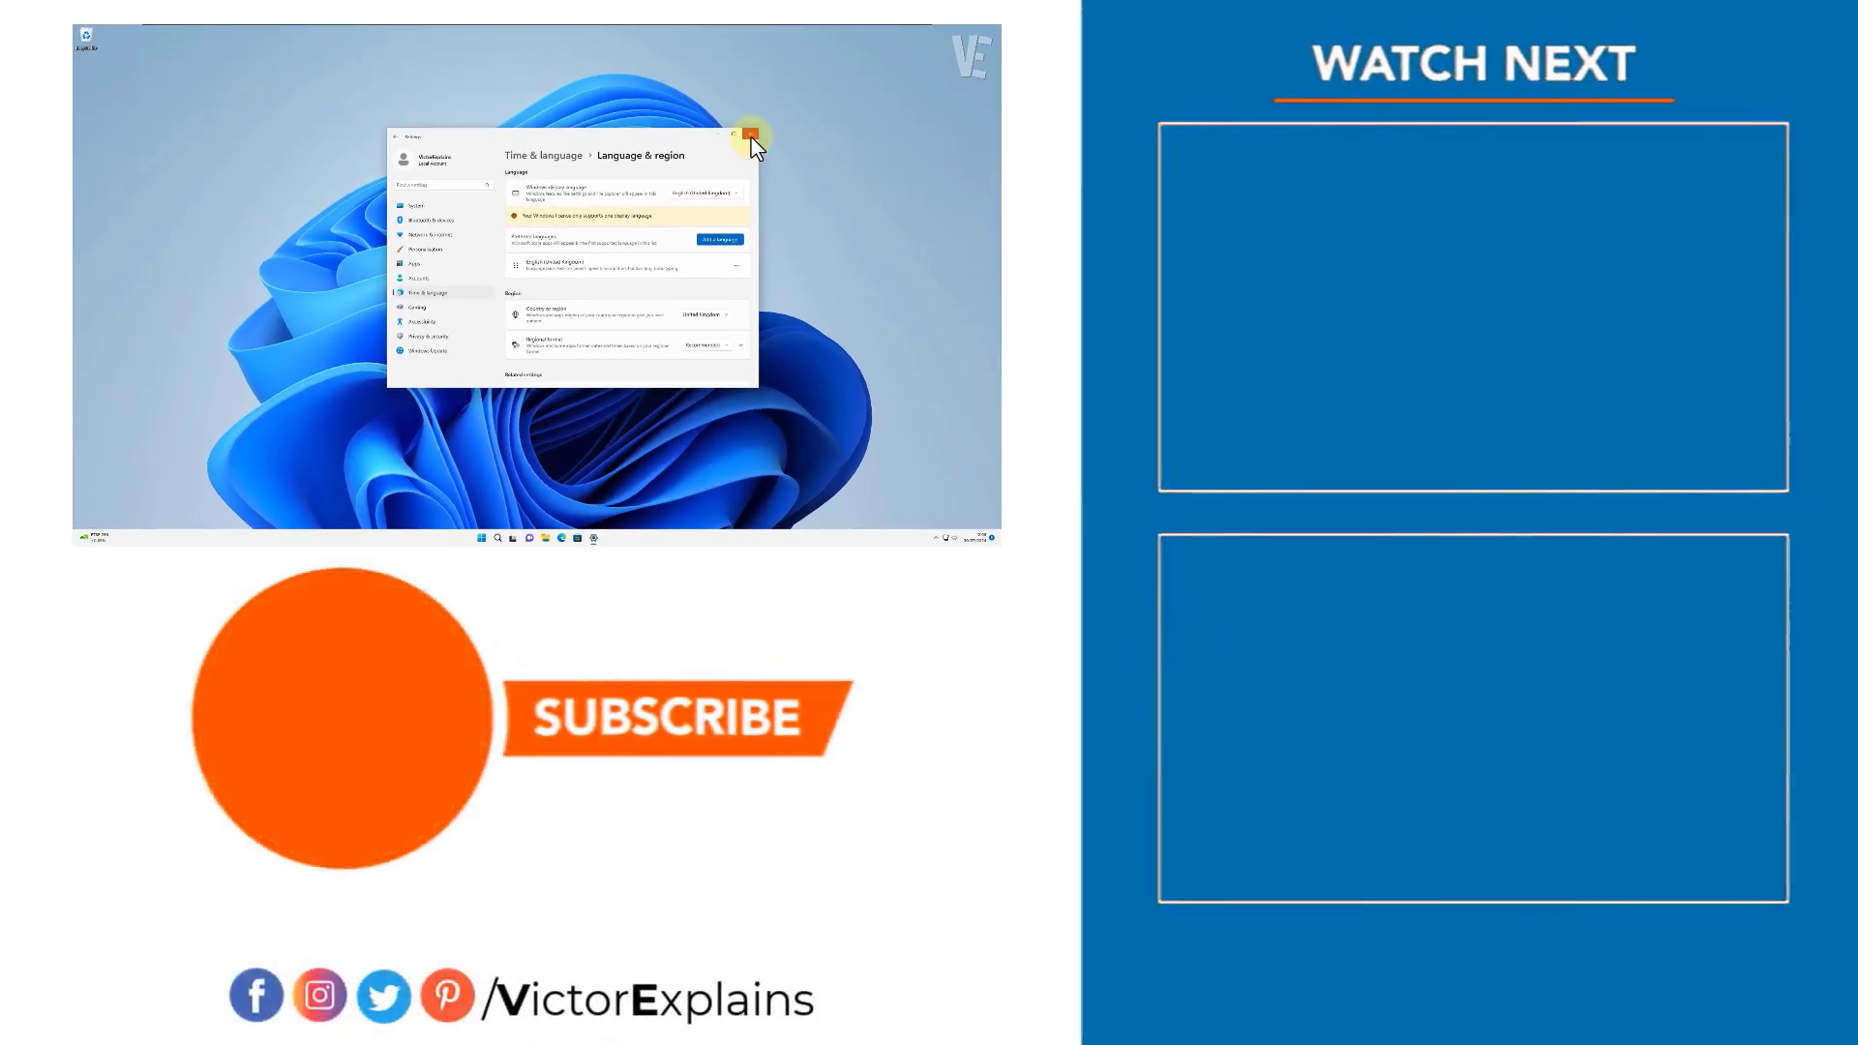
{"action": "left_click", "coordinate": [751, 136]}
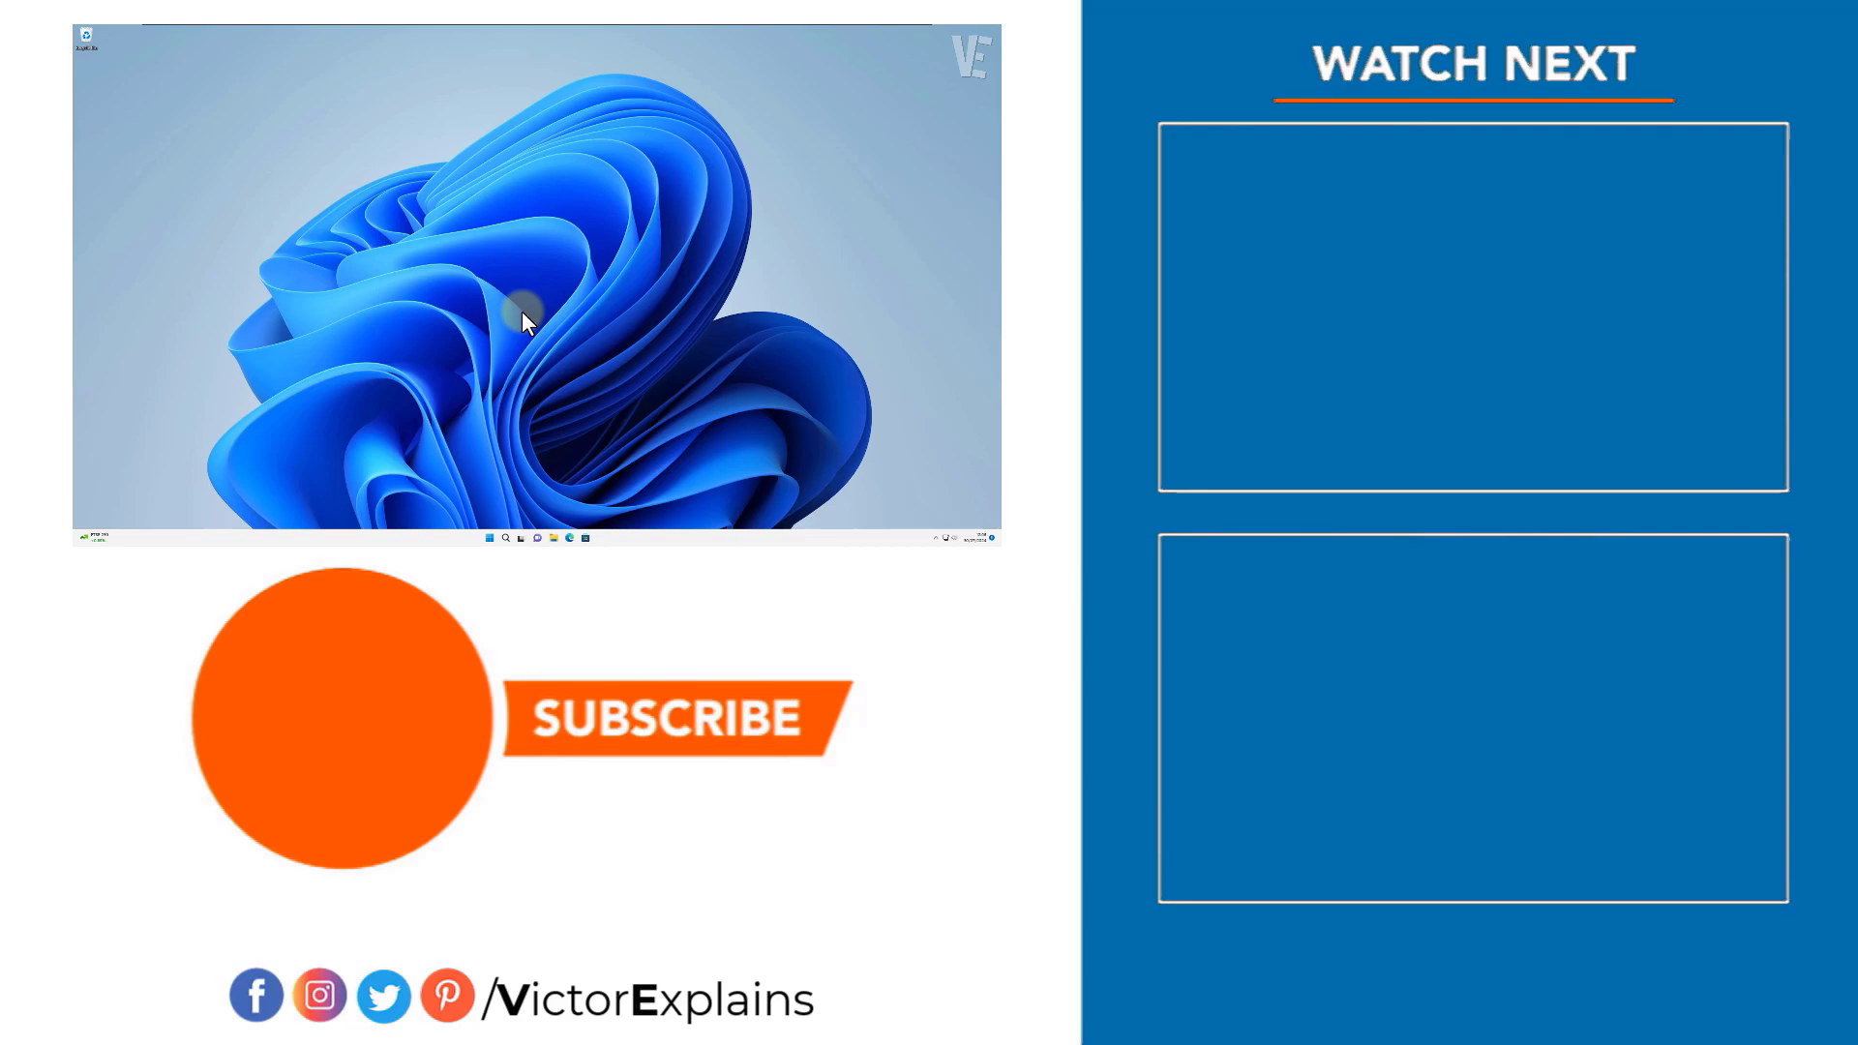